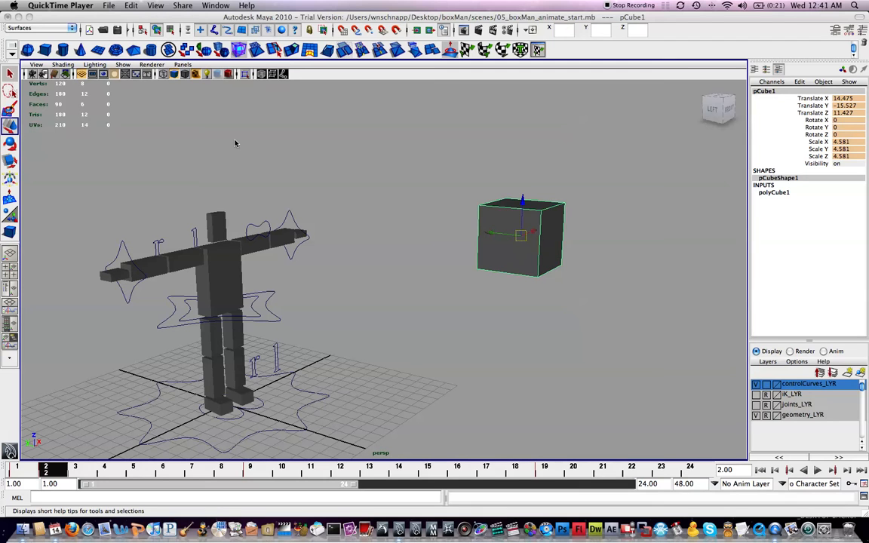
# - Delete the polygon cube beside the box character
pyautogui.click(458, 205)
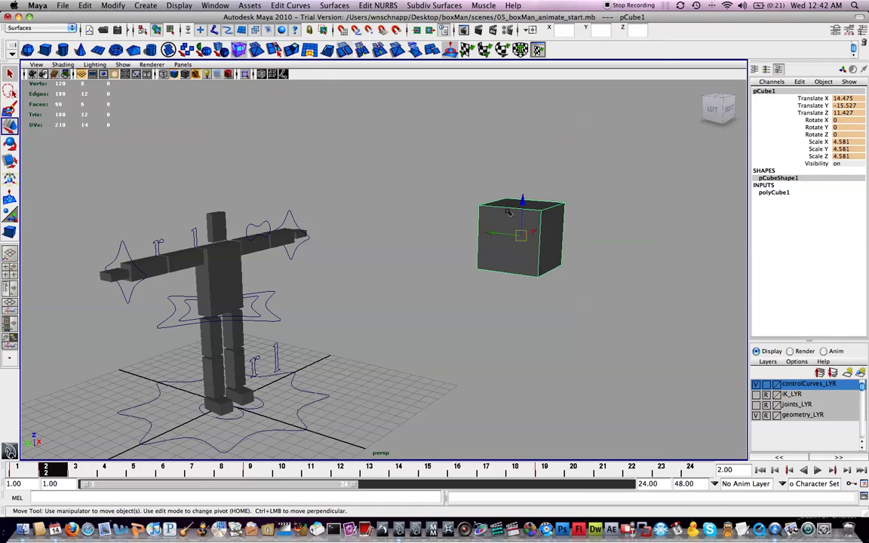
pyautogui.press('Delete')
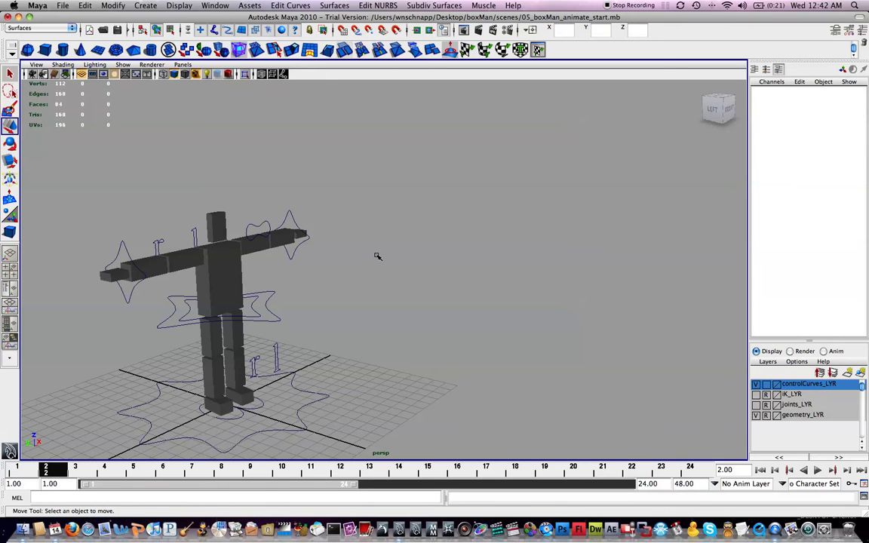
# - At frame 1, move the left foot control to Translate Y about 4.6 and Z about -0.29, rotate X to about 41, and key it
pyautogui.keyDown('alt'); pyautogui.moveTo(362, 241); pyautogui.dragTo(520, 218); pyautogui.keyUp('alt')
pyautogui.click(475, 277)
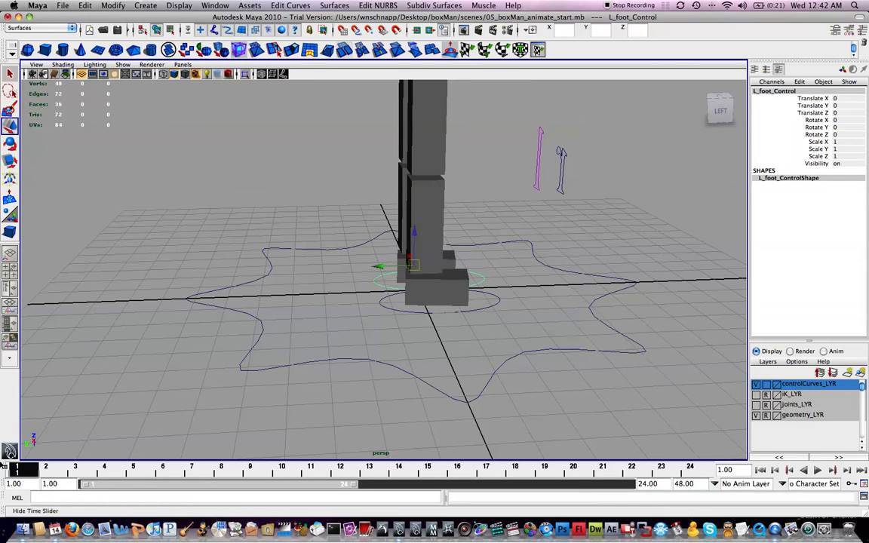
pyautogui.click(15, 468)
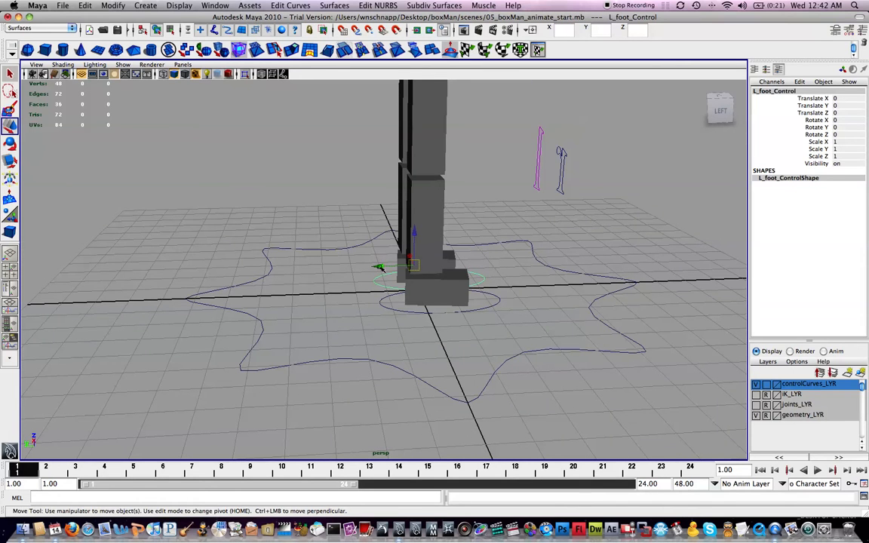
pyautogui.moveTo(381, 266); pyautogui.dragTo(239, 247)
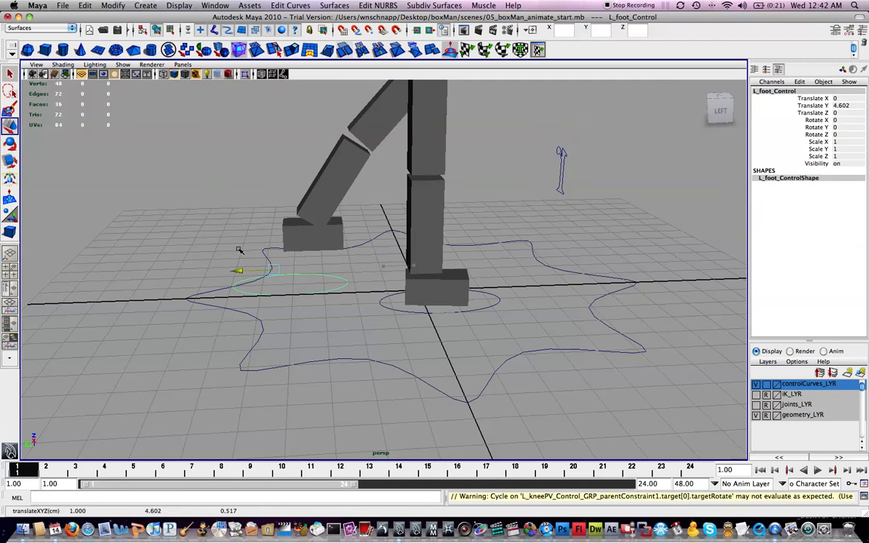
pyautogui.press('e')
pyautogui.moveTo(283, 227)
pyautogui.mouseDown()
pyautogui.moveTo(298, 220)
pyautogui.moveTo(277, 258)
pyautogui.moveTo(283, 243)
pyautogui.mouseUp()
pyautogui.press('w')
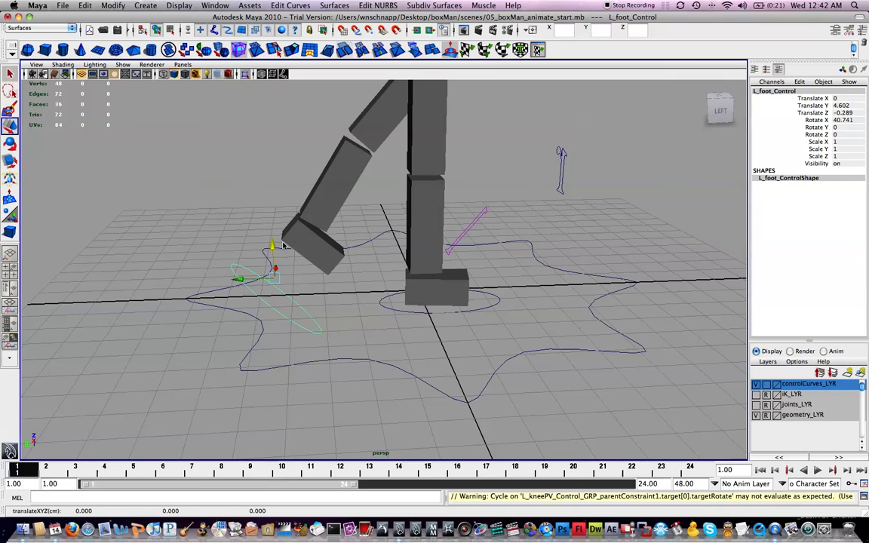
pyautogui.press('s')
# - Move the right foot control back to Translate Y about -3.86 and rotate X to about -43.5 at frame 1
pyautogui.click(449, 311)
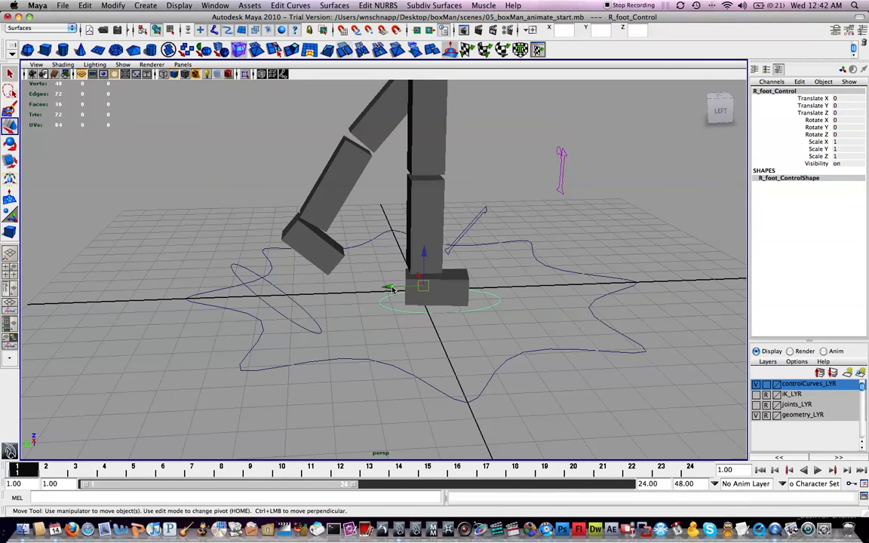
pyautogui.moveTo(424, 290); pyautogui.dragTo(532, 284)
pyautogui.press('e')
pyautogui.moveTo(518, 251); pyautogui.dragTo(500, 277)
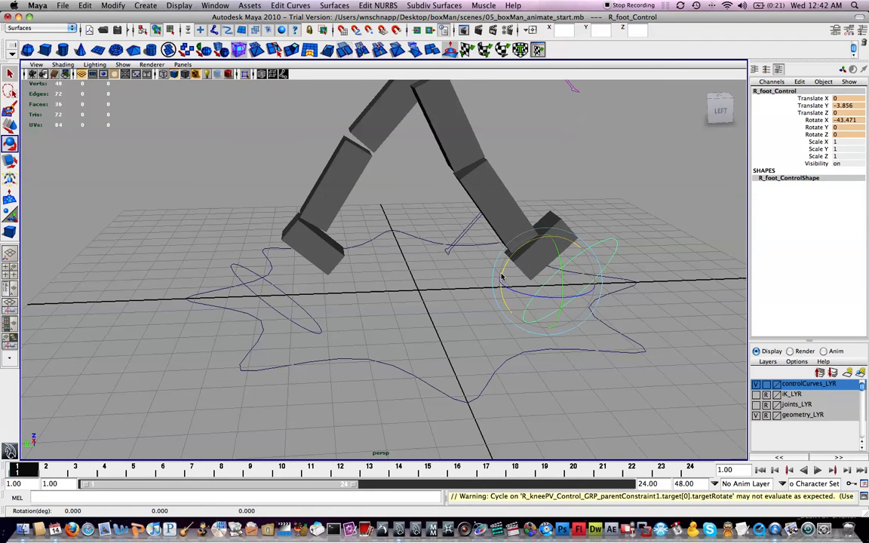
# - Lower the lower-hips control to Translate Z about -1.54 and set a key at frame 1
pyautogui.keyDown('alt'); pyautogui.moveTo(525, 219); pyautogui.dragTo(512, 245, button='middle'); pyautogui.keyUp('alt')
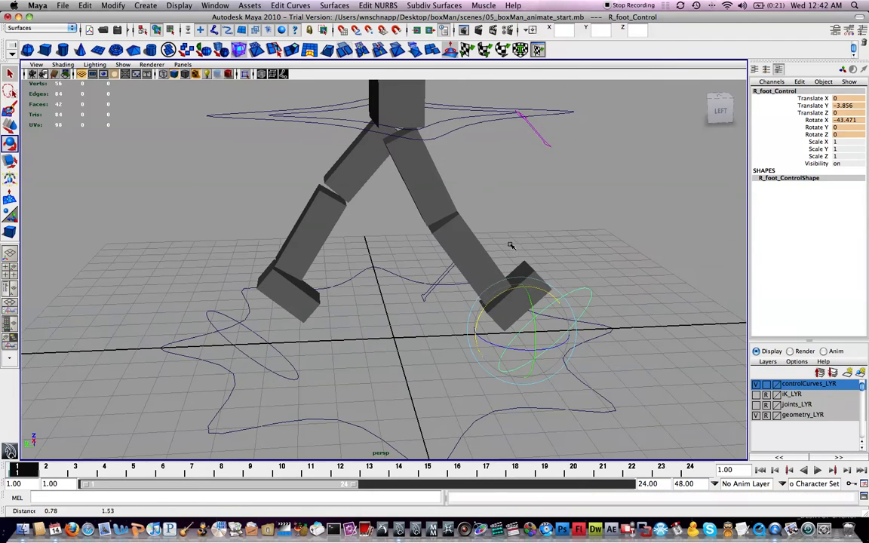
pyautogui.click(463, 131)
pyautogui.press('w')
pyautogui.moveTo(393, 94); pyautogui.dragTo(404, 142)
pyautogui.press('s')
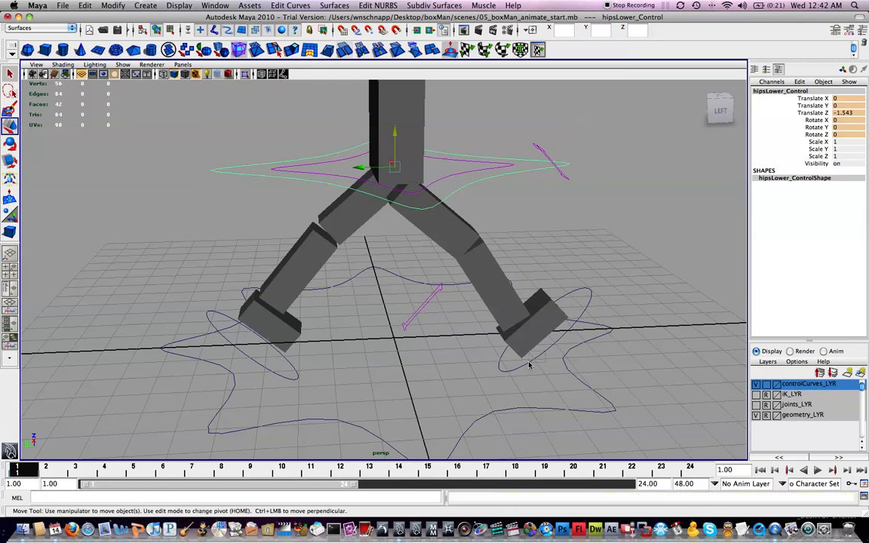
# - Shorten the stride by moving the right foot control to Translate Y about -2.98 and the left foot control to about 2.98
pyautogui.click(535, 360)
pyautogui.moveTo(519, 330); pyautogui.dragTo(459, 334)
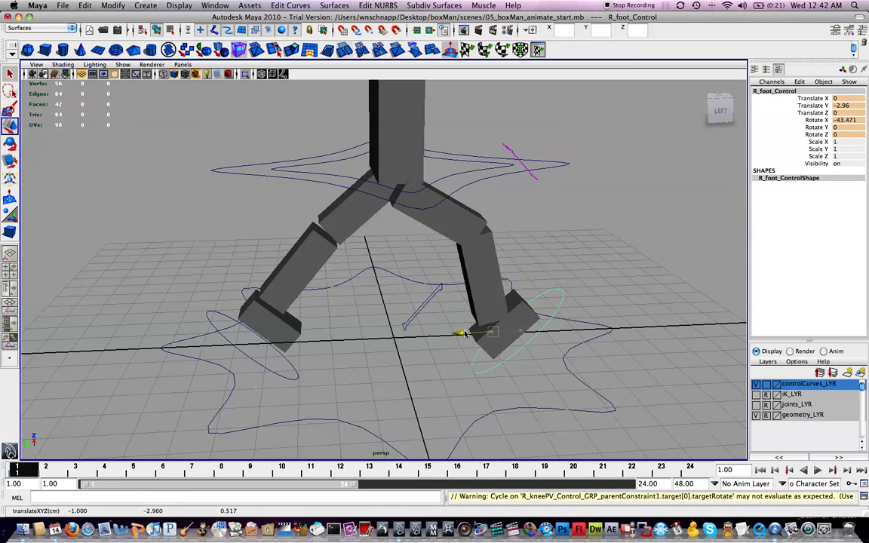
pyautogui.click(292, 345)
pyautogui.moveTo(221, 327); pyautogui.dragTo(273, 322)
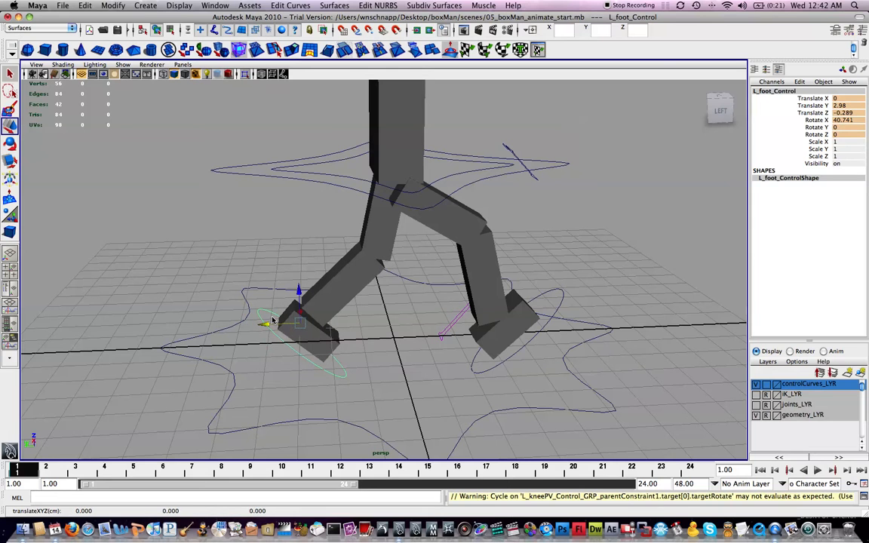
# - Copy the frame 1 keys of both foot controls and the lower-hips control and paste them at frame 24
pyautogui.hotkey('alt', 'v')
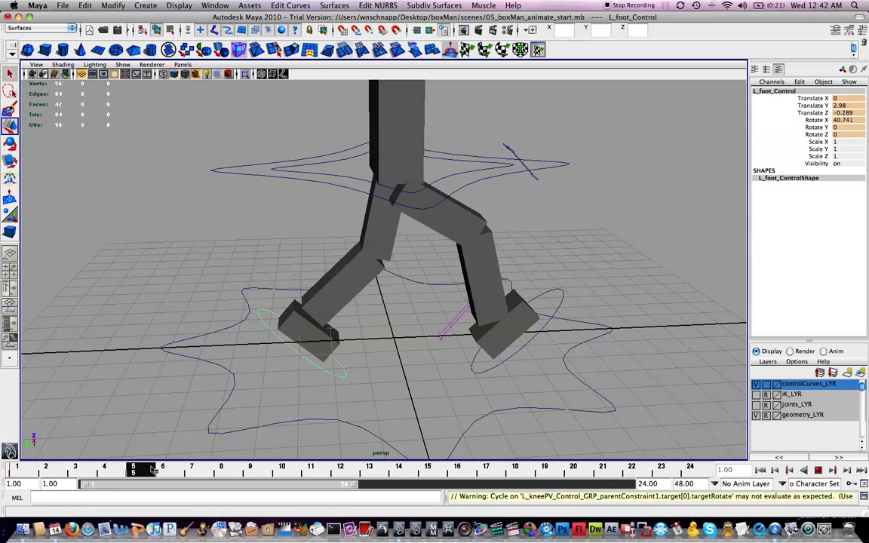
pyautogui.hotkey('alt', 'v')
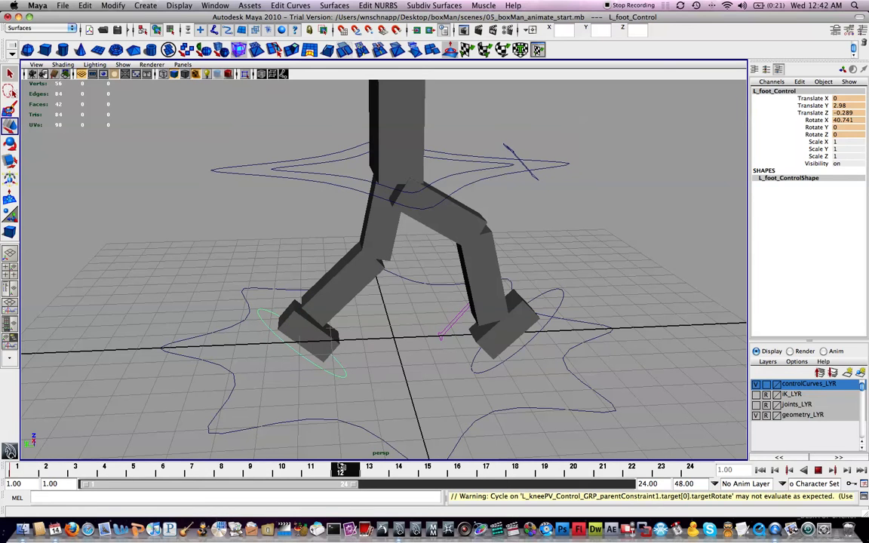
pyautogui.click(512, 355)
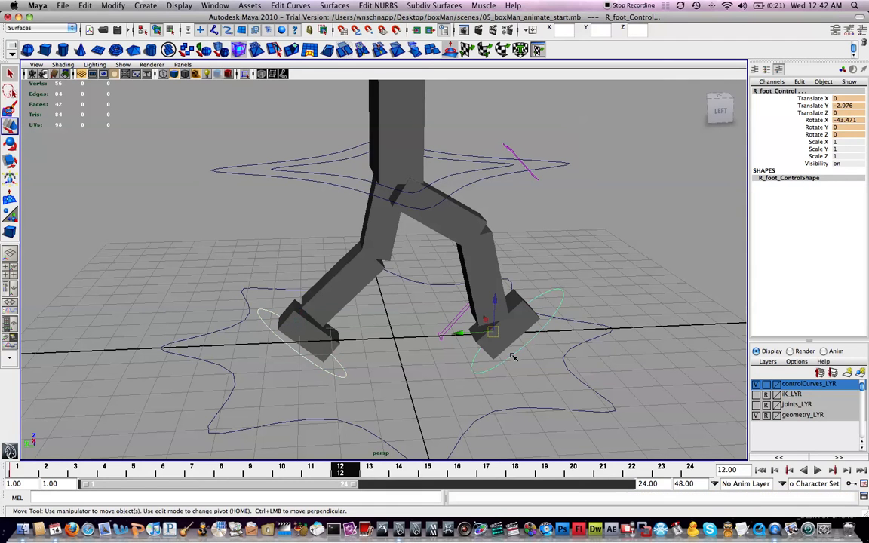
pyautogui.click(341, 187)
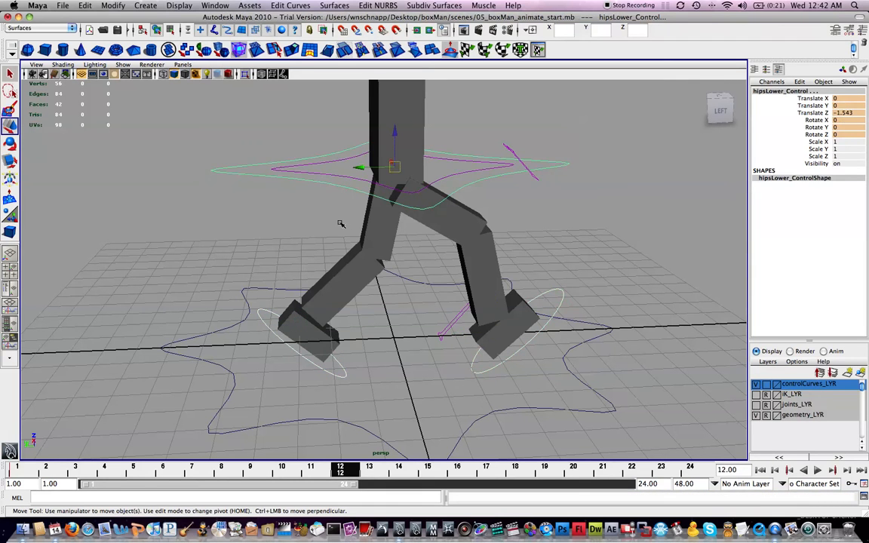
pyautogui.click(32, 471)
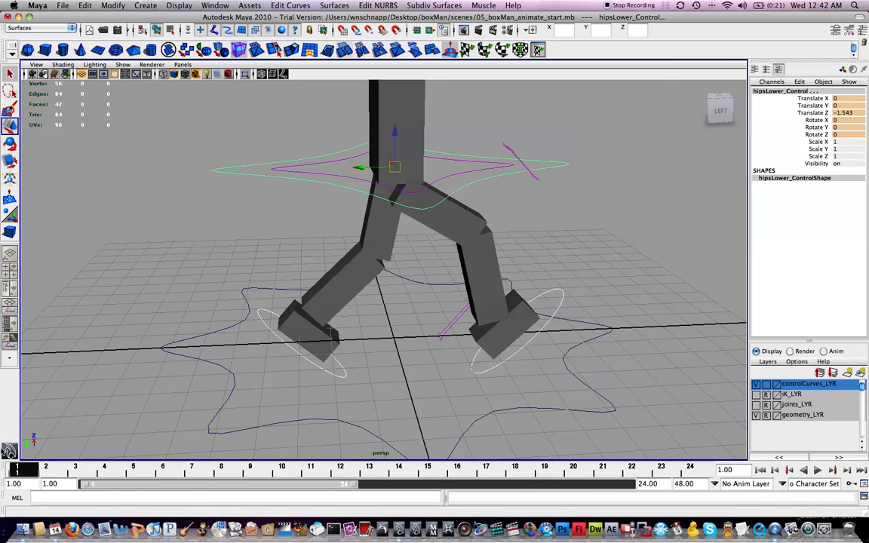
pyautogui.rightClick(18, 468)
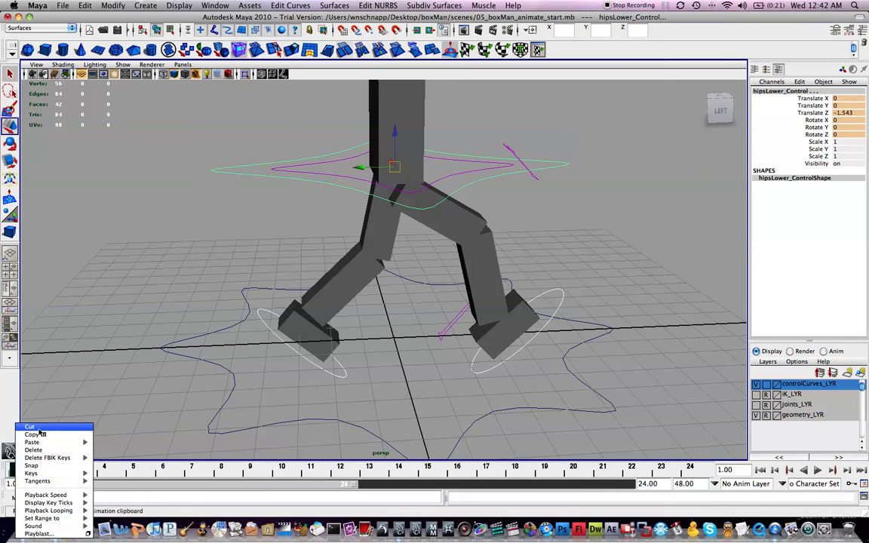
pyautogui.click(34, 435)
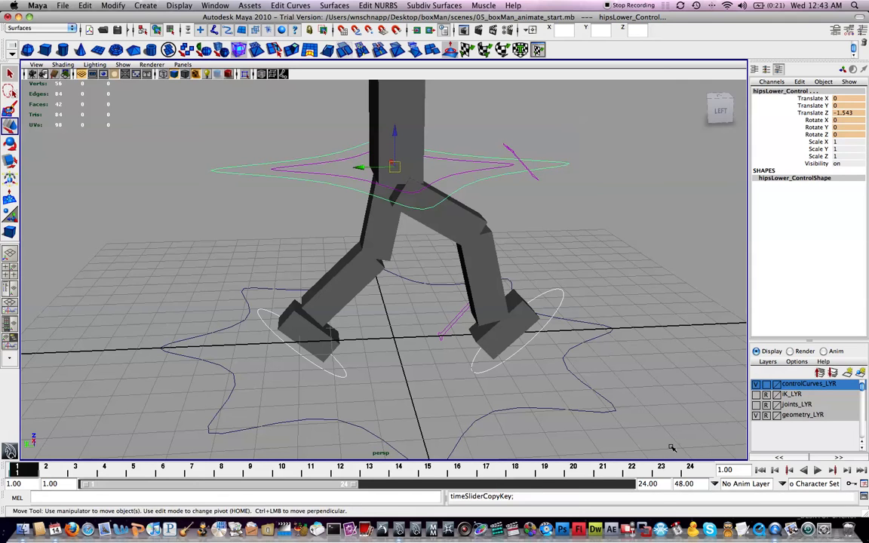
pyautogui.click(688, 468)
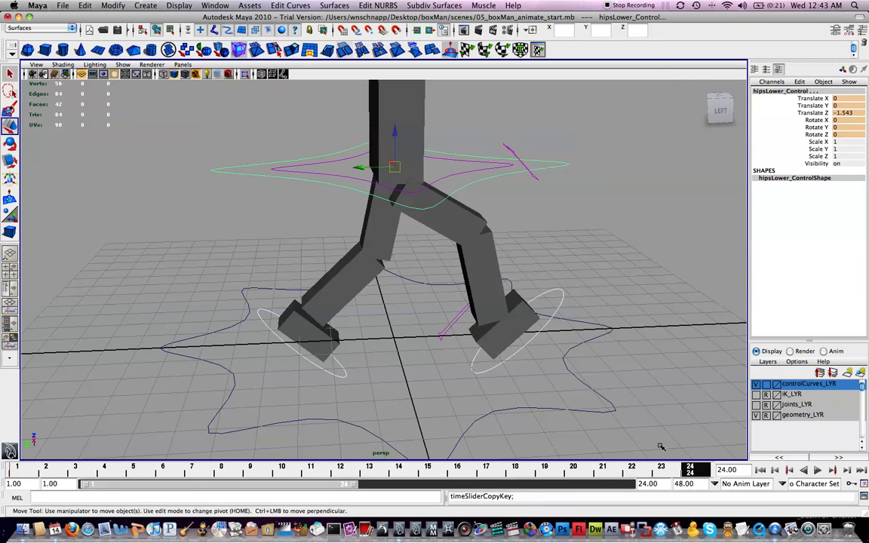
pyautogui.rightClick(692, 468)
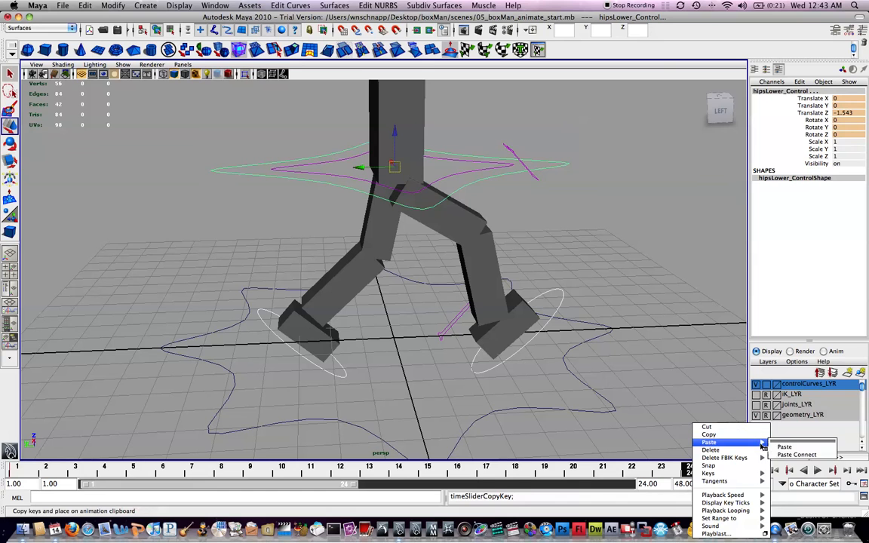
pyautogui.click(777, 447)
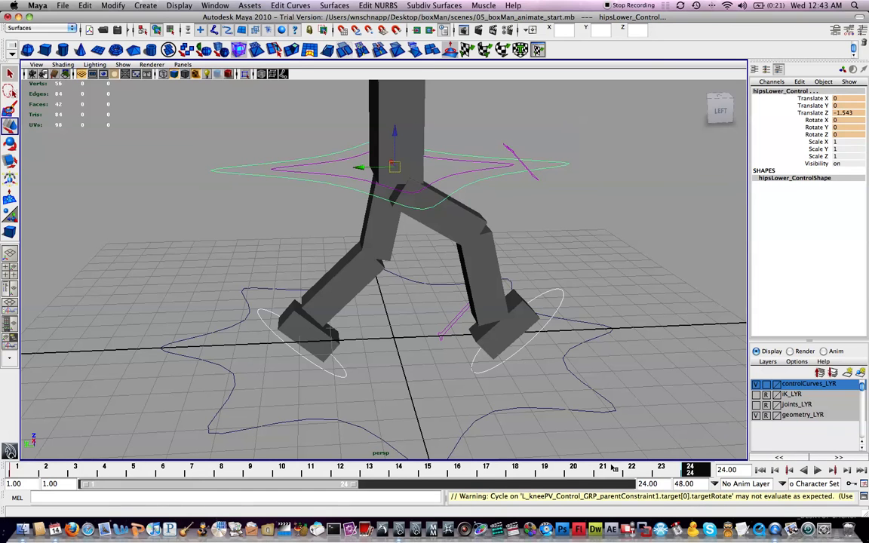
# - At frame 12, lift the left foot control to Translate Z about 0.56 and move it forward to Translate Y about 3.75
pyautogui.hotkey('alt', 'v')
pyautogui.moveTo(369, 468); pyautogui.dragTo(349, 470)
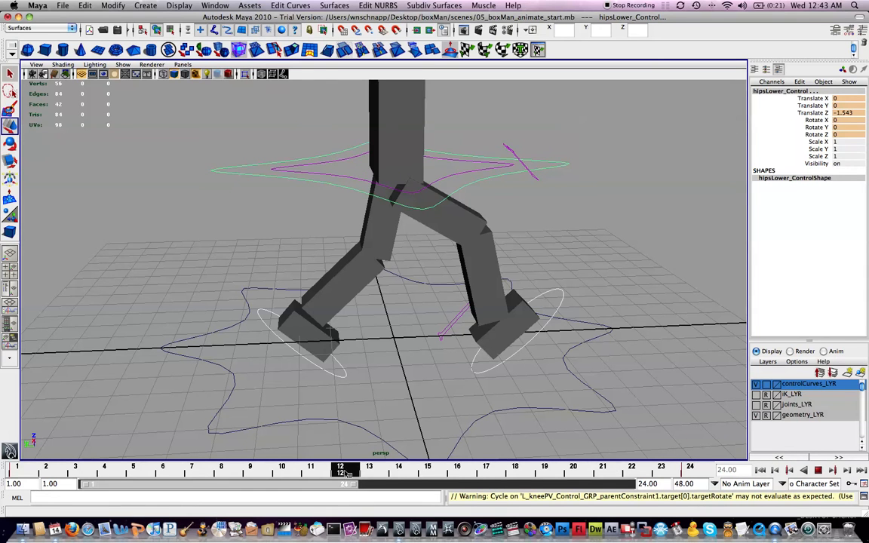
pyautogui.moveTo(570, 291)
pyautogui.keyDown('alt'); pyautogui.mouseDown()
pyautogui.moveTo(505, 303)
pyautogui.moveTo(565, 298)
pyautogui.mouseUp(); pyautogui.keyUp('alt')
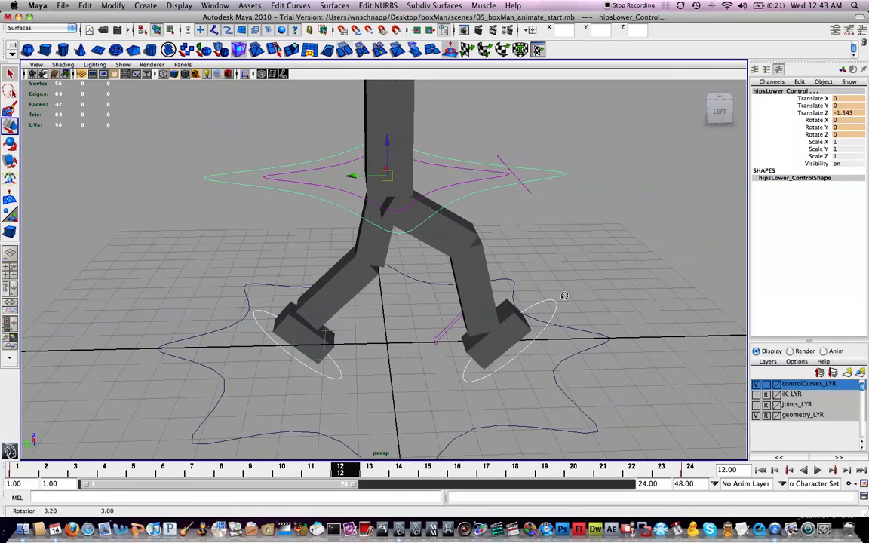
pyautogui.keyDown('alt'); pyautogui.moveTo(577, 282); pyautogui.dragTo(613, 238, button='middle'); pyautogui.keyUp('alt')
pyautogui.keyDown('alt'); pyautogui.moveTo(613, 238); pyautogui.dragTo(552, 226); pyautogui.keyUp('alt')
pyautogui.click(543, 316)
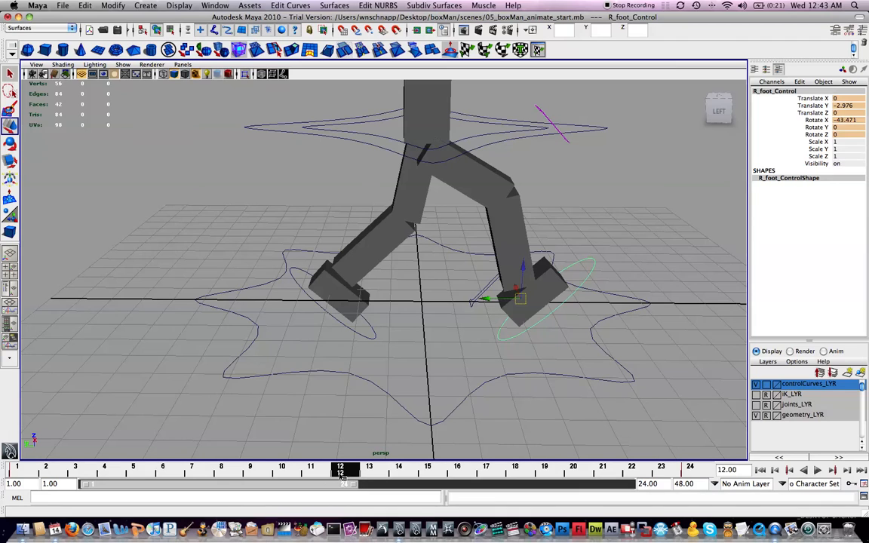
pyautogui.keyDown('alt'); pyautogui.moveTo(428, 357); pyautogui.dragTo(370, 348); pyautogui.keyUp('alt')
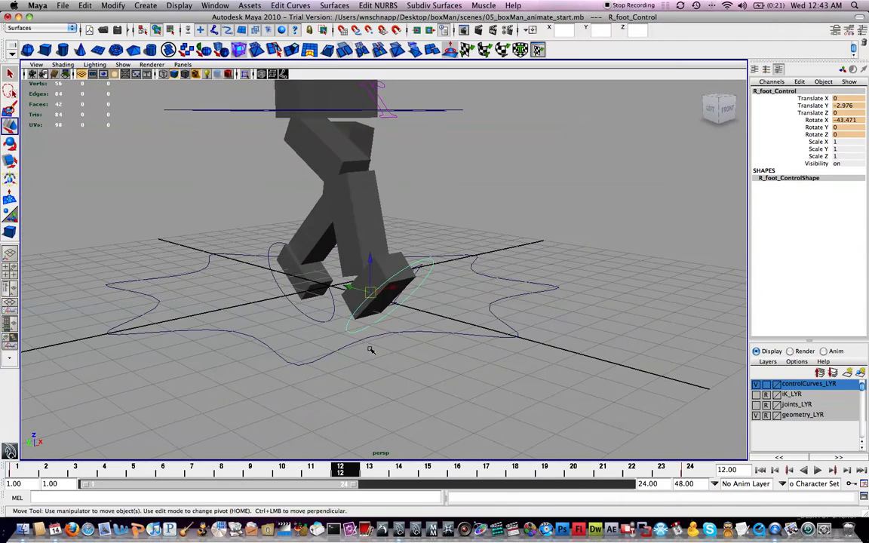
pyautogui.keyDown('alt'); pyautogui.moveTo(334, 270); pyautogui.dragTo(374, 296, button='middle'); pyautogui.keyUp('alt')
pyautogui.keyDown('alt'); pyautogui.moveTo(375, 264); pyautogui.dragTo(432, 258); pyautogui.keyUp('alt')
pyautogui.keyDown('alt'); pyautogui.moveTo(433, 244); pyautogui.dragTo(416, 260, button='middle'); pyautogui.keyUp('alt')
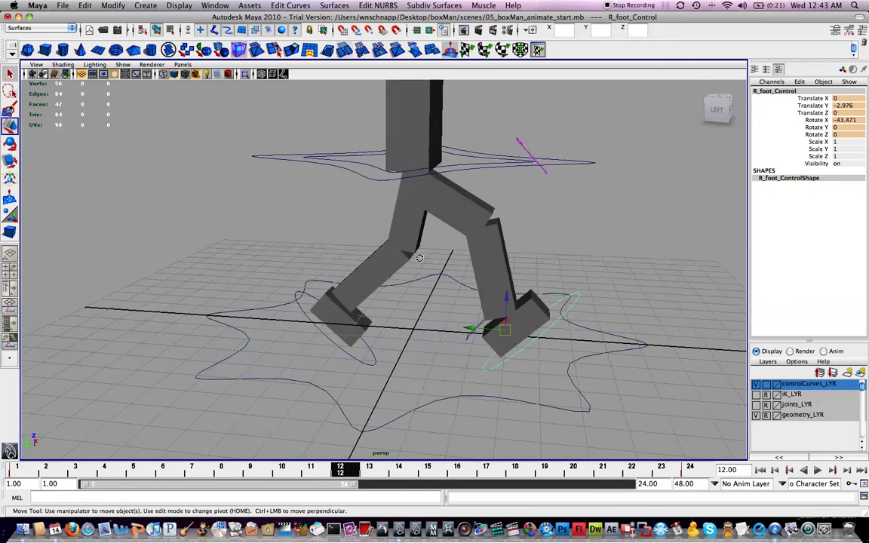
pyautogui.keyDown('alt'); pyautogui.moveTo(416, 260); pyautogui.dragTo(420, 277); pyautogui.keyUp('alt')
pyautogui.moveTo(313, 313); pyautogui.dragTo(282, 279)
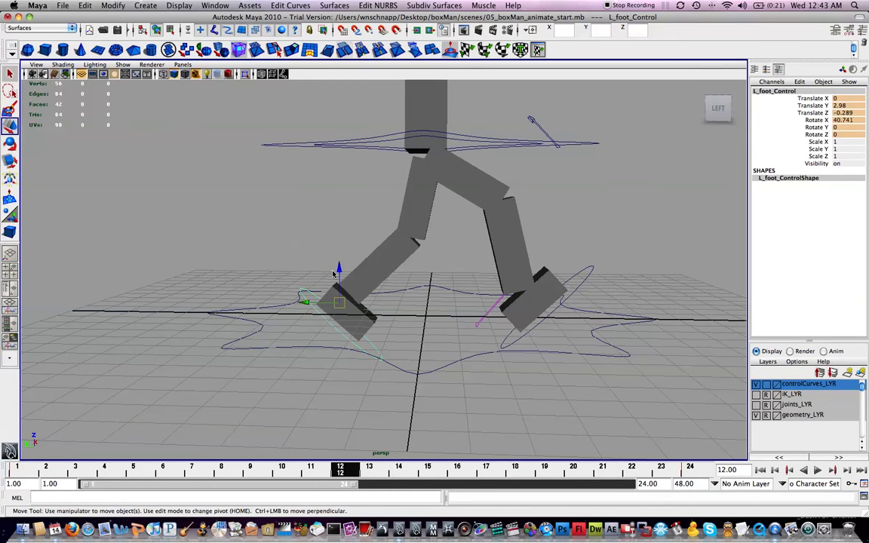
pyautogui.moveTo(339, 270); pyautogui.dragTo(343, 247)
pyautogui.keyDown('alt'); pyautogui.moveTo(421, 237); pyautogui.dragTo(302, 290); pyautogui.keyUp('alt')
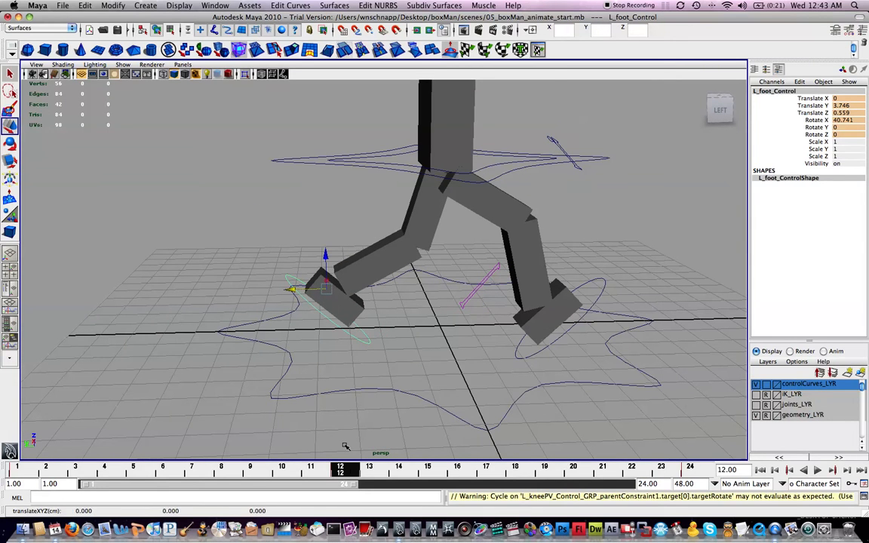
# - Cut the left foot control's key from frame 12 and paste it at frames 1 and 24
pyautogui.rightClick(340, 473)
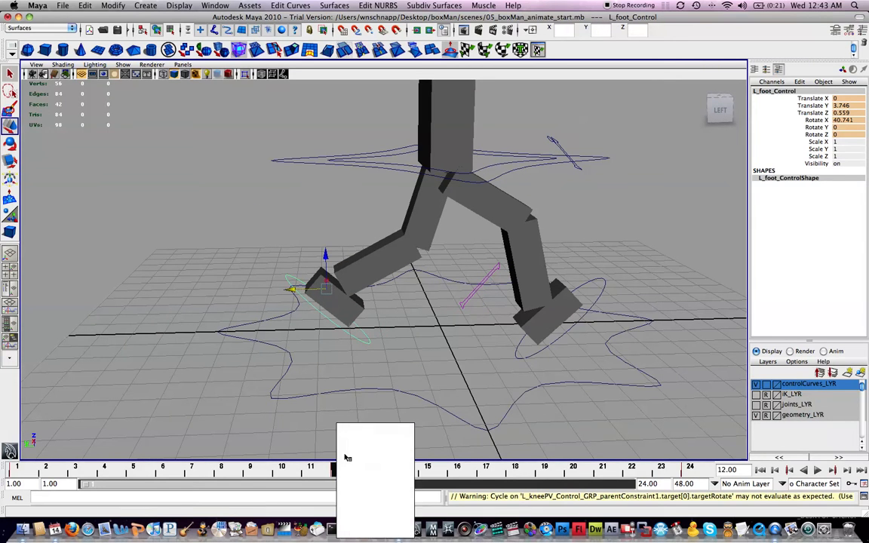
pyautogui.click(350, 372)
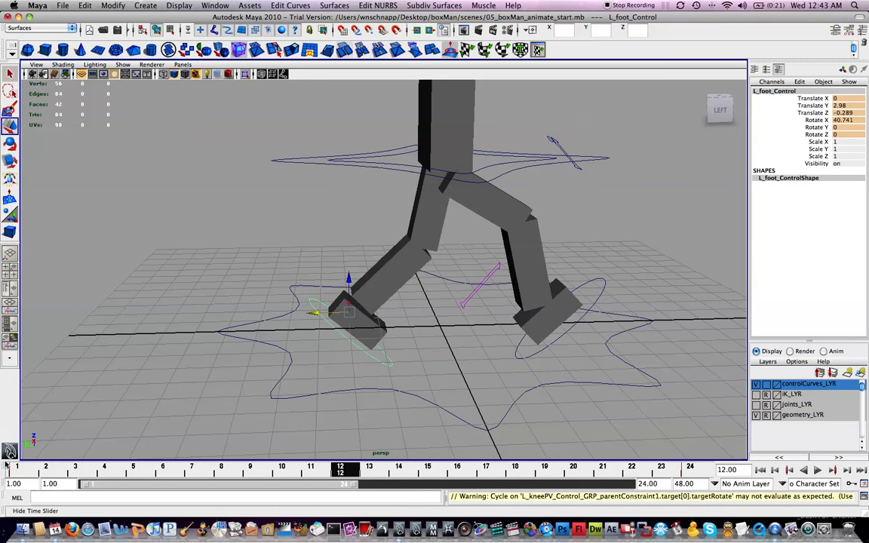
pyautogui.click(16, 468)
pyautogui.rightClick(17, 467)
pyautogui.moveTo(57, 443)
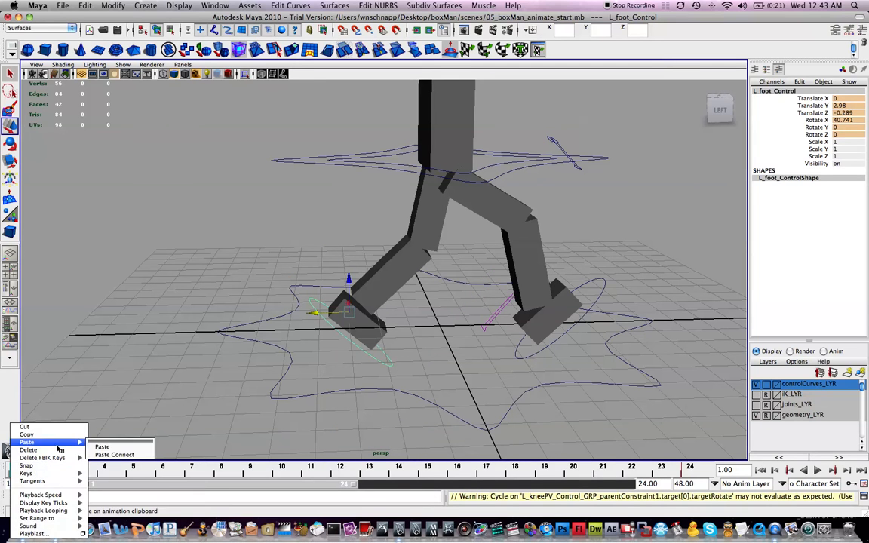
pyautogui.click(102, 446)
pyautogui.click(689, 468)
pyautogui.rightClick(689, 469)
pyautogui.moveTo(724, 442)
pyautogui.click(806, 446)
# - Create a large polygon plane on the grid beneath the character as the ground
pyautogui.keyDown('alt'); pyautogui.moveTo(664, 354); pyautogui.dragTo(540, 347); pyautogui.keyUp('alt')
pyautogui.keyDown('alt'); pyautogui.moveTo(379, 426); pyautogui.dragTo(404, 408); pyautogui.keyUp('alt')
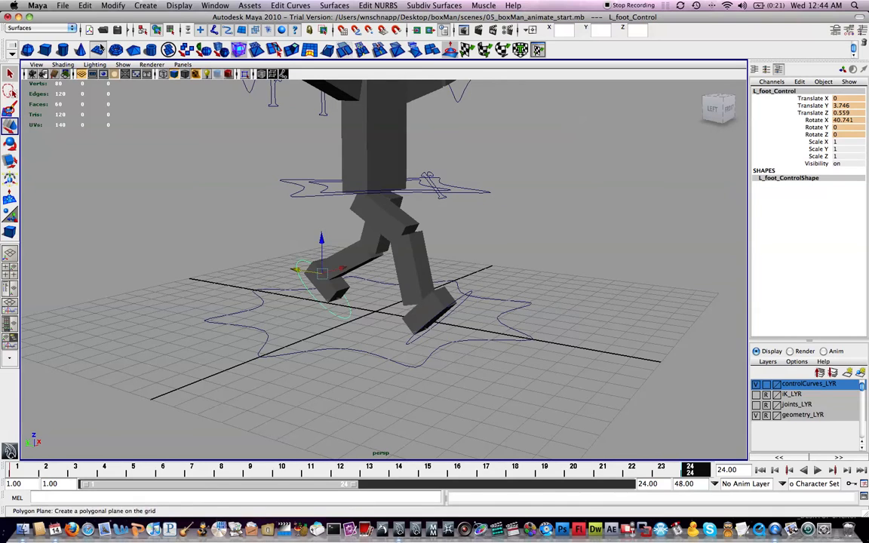
pyautogui.click(97, 52)
pyautogui.keyDown('alt'); pyautogui.moveTo(369, 169); pyautogui.dragTo(358, 180); pyautogui.keyUp('alt')
pyautogui.moveTo(411, 195); pyautogui.dragTo(268, 539)
pyautogui.press('w')
# - Shift the lower-hips control forward to Translate Y about 0.25 at frame 24
pyautogui.keyDown('alt'); pyautogui.moveTo(326, 301); pyautogui.dragTo(494, 184); pyautogui.keyUp('alt')
pyautogui.click(494, 184)
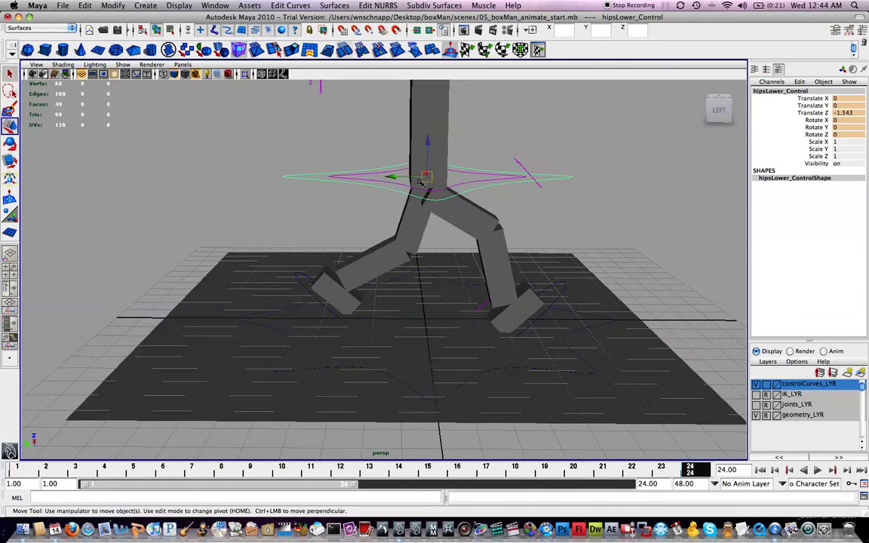
pyautogui.moveTo(393, 180)
pyautogui.mouseDown()
pyautogui.moveTo(377, 184)
pyautogui.moveTo(389, 187)
pyautogui.mouseUp()
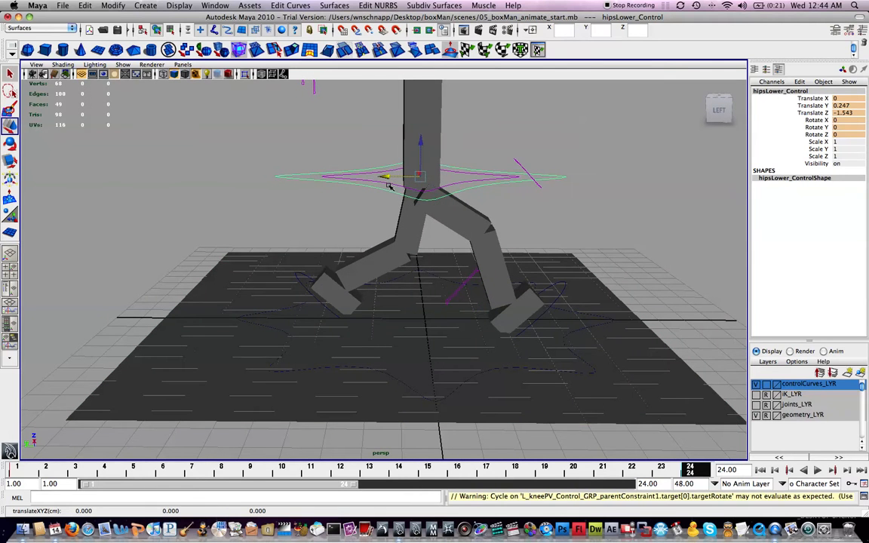
# - Copy the lower-hips control's key from frame 1 and paste it at frame 24
pyautogui.click(297, 288)
pyautogui.keyDown('alt'); pyautogui.moveTo(398, 247); pyautogui.dragTo(406, 267); pyautogui.keyUp('alt')
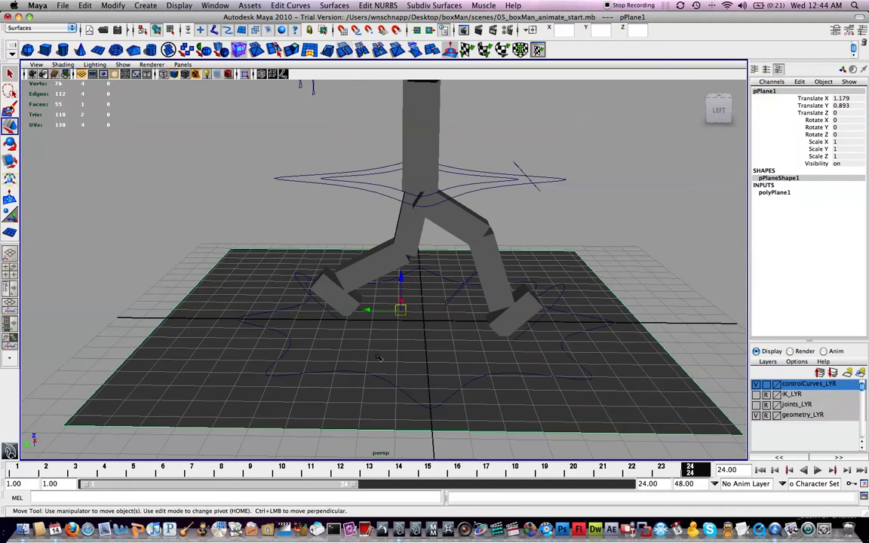
pyautogui.click(414, 469)
pyautogui.moveTo(414, 469); pyautogui.dragTo(196, 469)
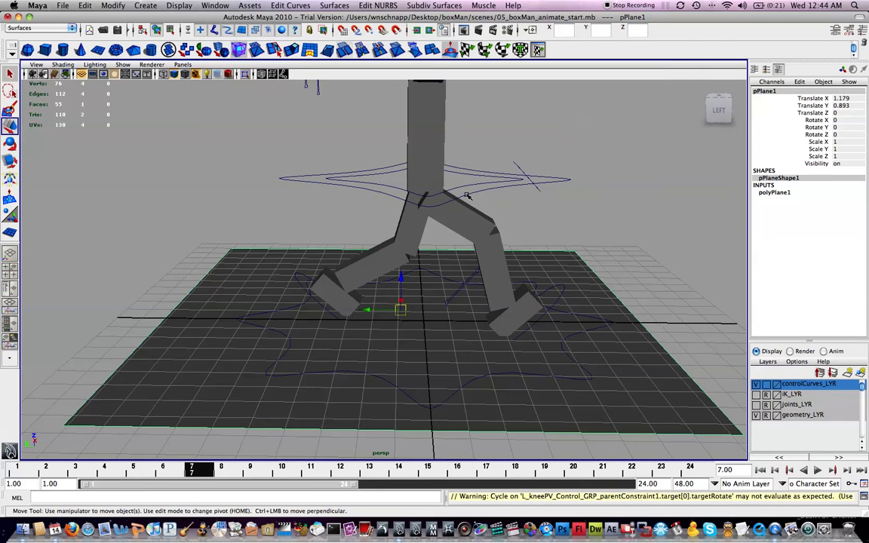
pyautogui.click(467, 195)
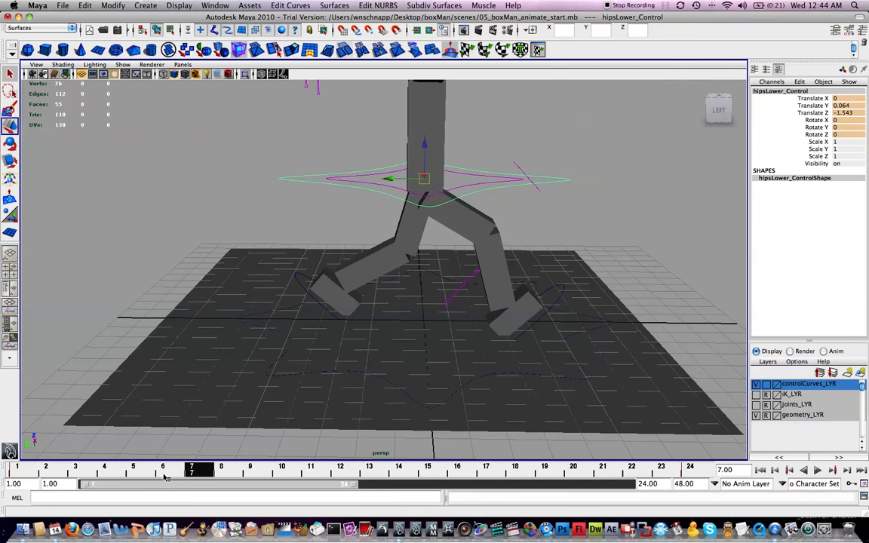
pyautogui.hotkey('alt', 'v')
pyautogui.moveTo(1, 472); pyautogui.dragTo(6, 472)
pyautogui.rightClick(17, 472)
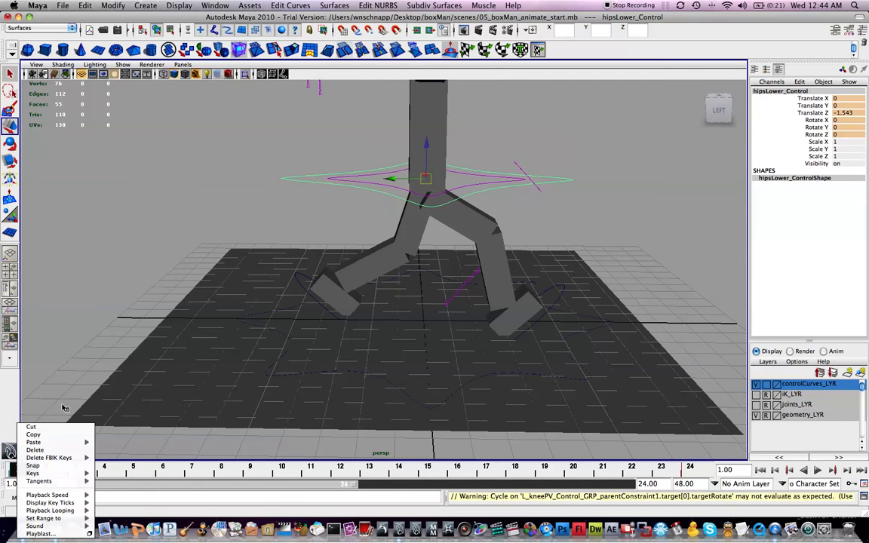
pyautogui.click(57, 436)
pyautogui.click(689, 469)
pyautogui.rightClick(690, 469)
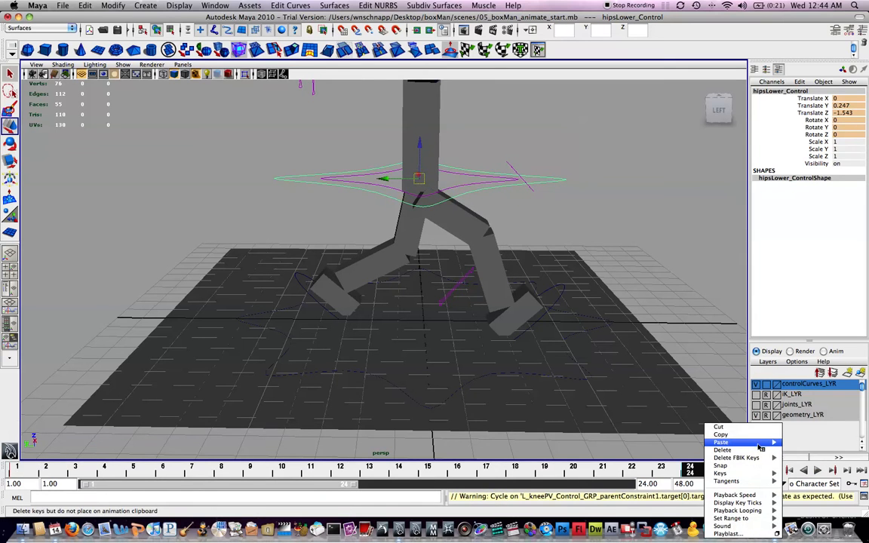
pyautogui.moveTo(760, 444)
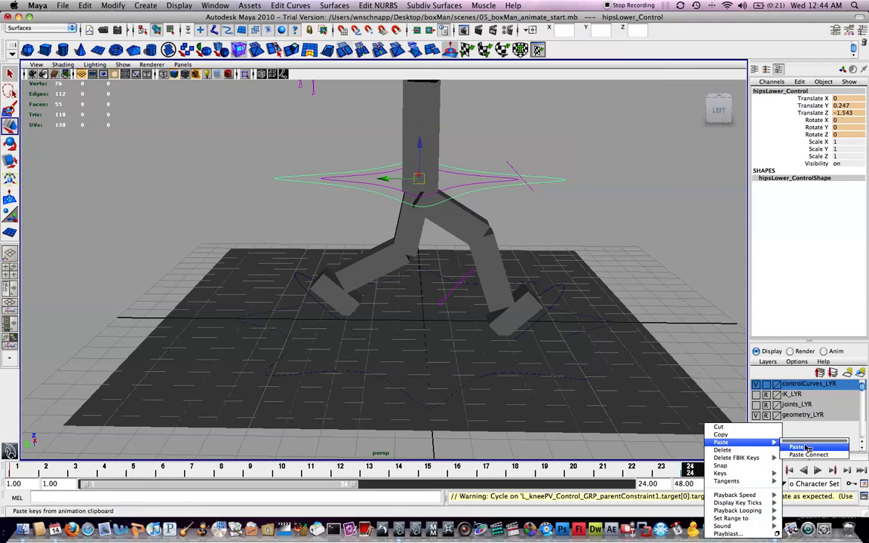
pyautogui.click(804, 446)
# - Copy the left foot control's key from frame 1 and paste it onto the right foot control at frame 12
pyautogui.keyDown('alt'); pyautogui.moveTo(639, 270); pyautogui.dragTo(497, 274); pyautogui.keyUp('alt')
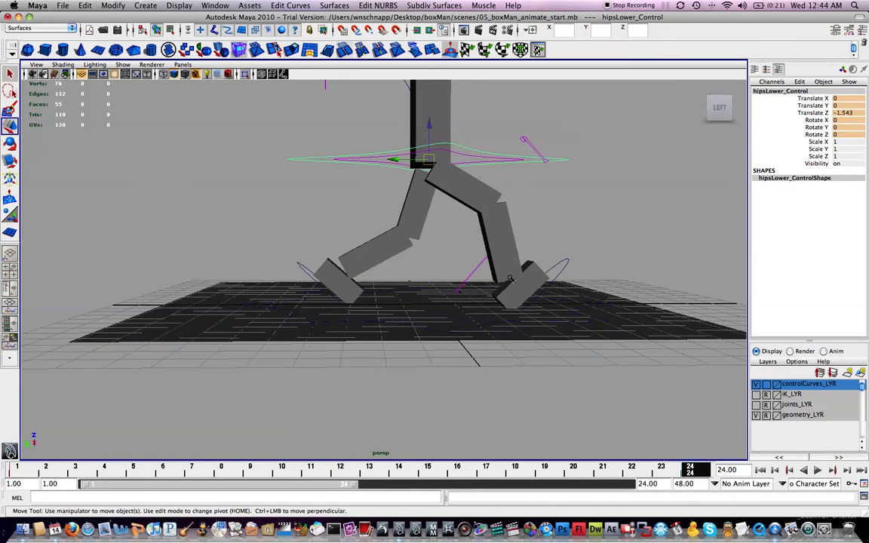
pyautogui.keyDown('alt'); pyautogui.moveTo(488, 299); pyautogui.dragTo(394, 282); pyautogui.keyUp('alt')
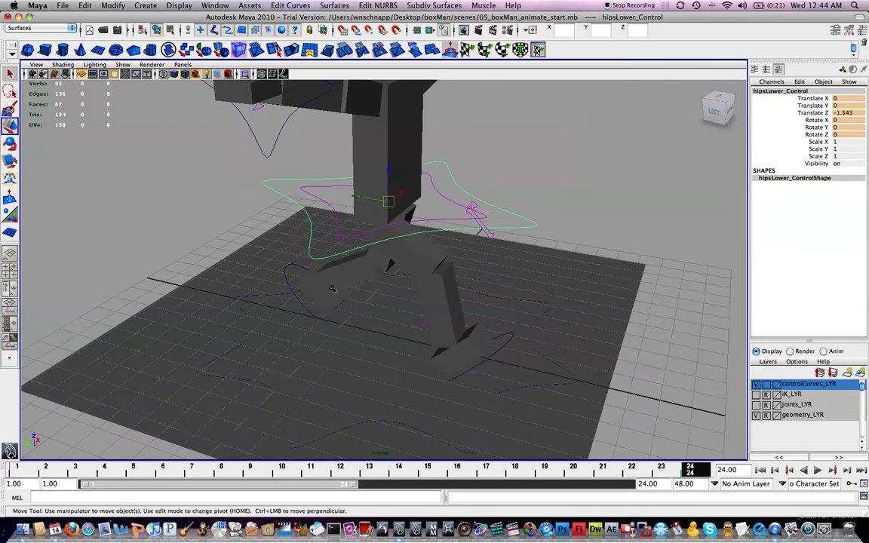
pyautogui.click(287, 279)
pyautogui.keyDown('alt'); pyautogui.moveTo(287, 279); pyautogui.dragTo(407, 270); pyautogui.keyUp('alt')
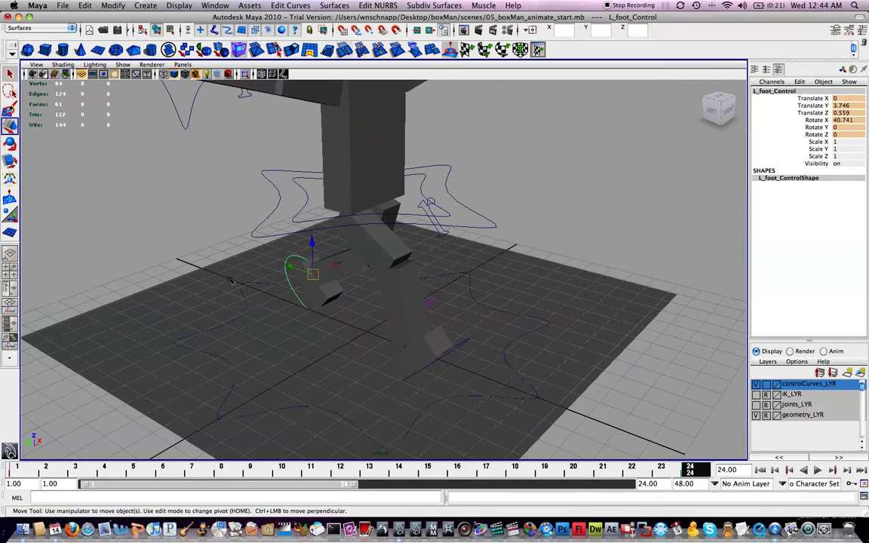
pyautogui.click(31, 470)
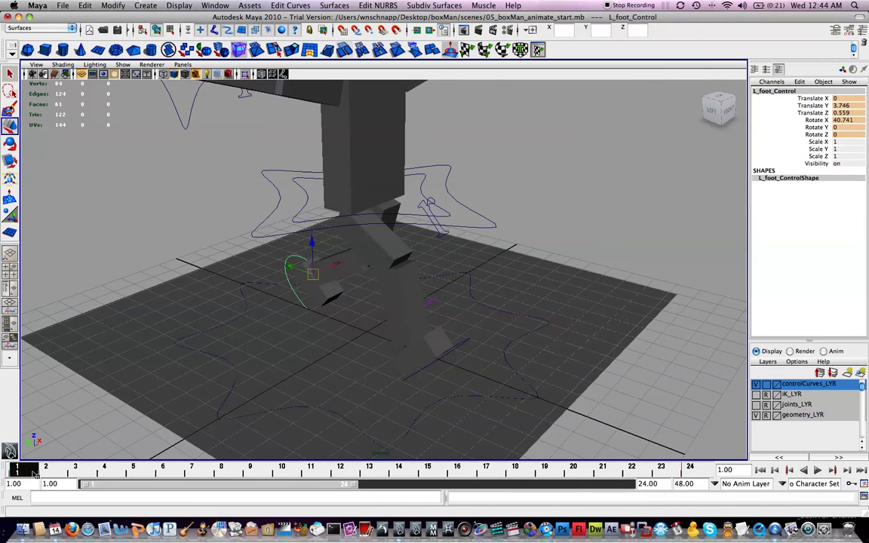
pyautogui.rightClick(32, 471)
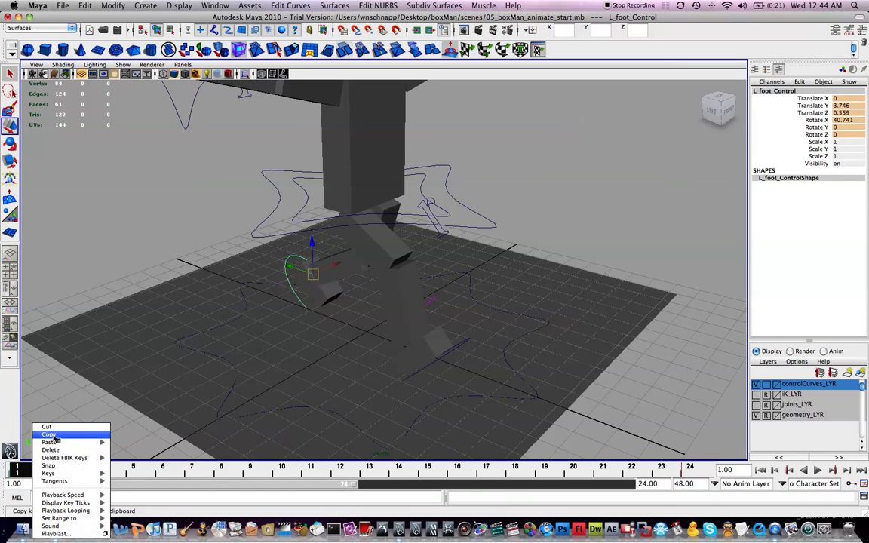
pyautogui.click(54, 436)
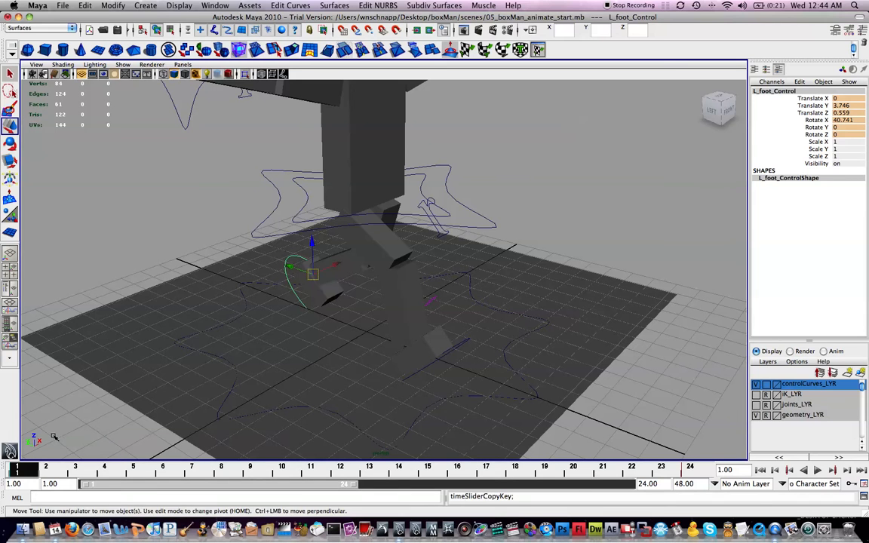
pyautogui.click(340, 469)
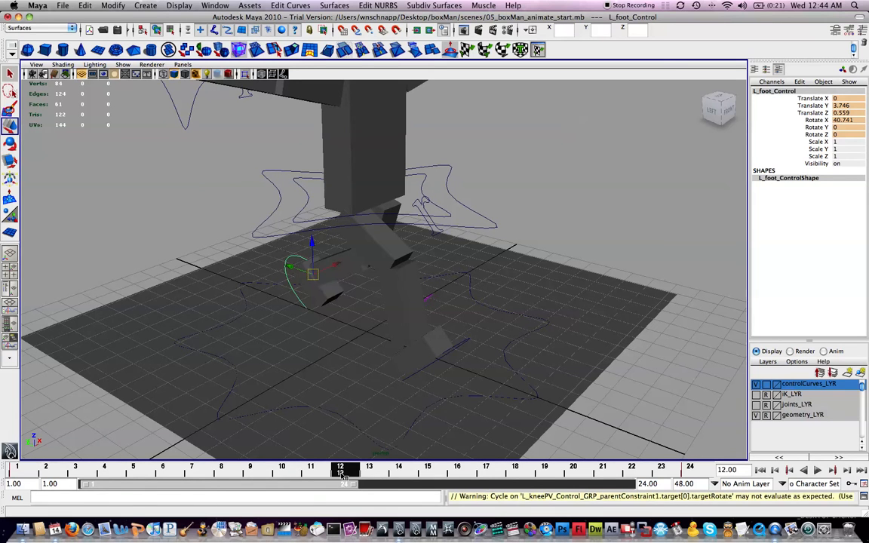
pyautogui.click(427, 369)
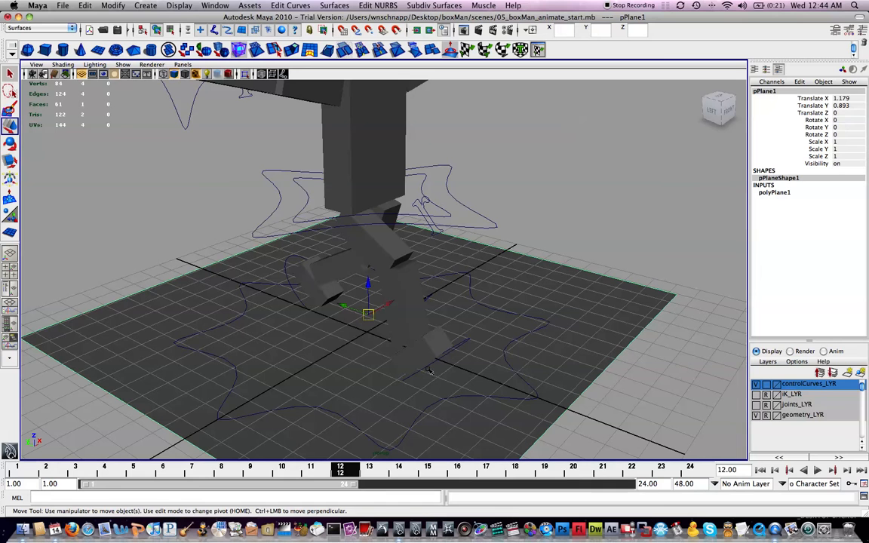
pyautogui.click(432, 365)
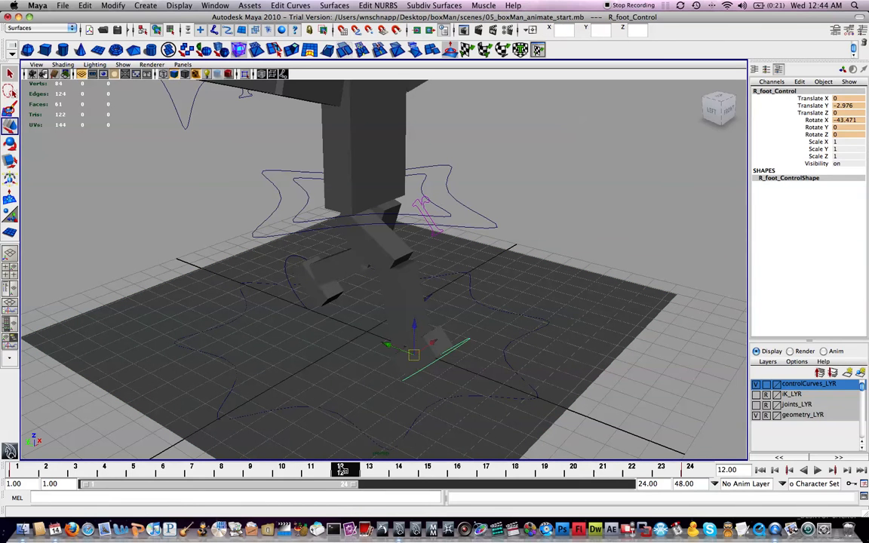
pyautogui.rightClick(340, 469)
pyautogui.click(431, 447)
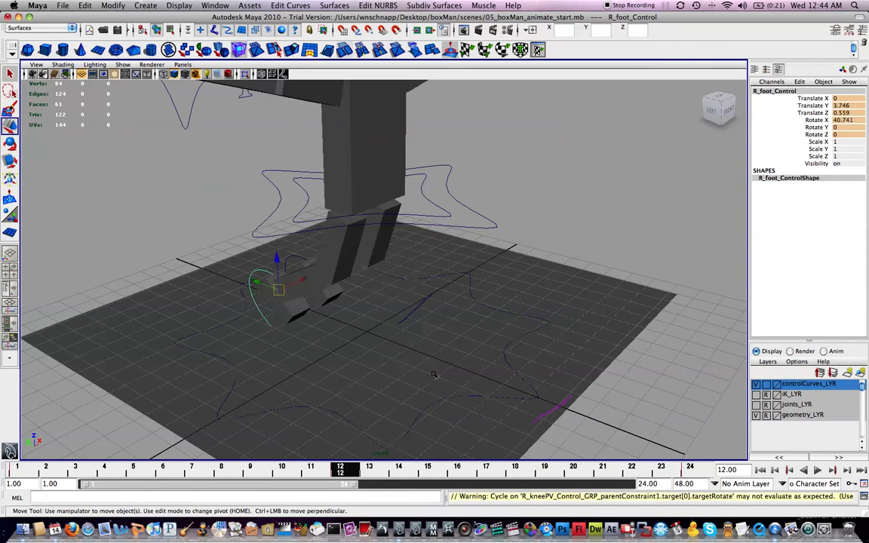
# - Copy the left foot control's key from frame 24 and paste it on the same control at frame 12
pyautogui.click(296, 255)
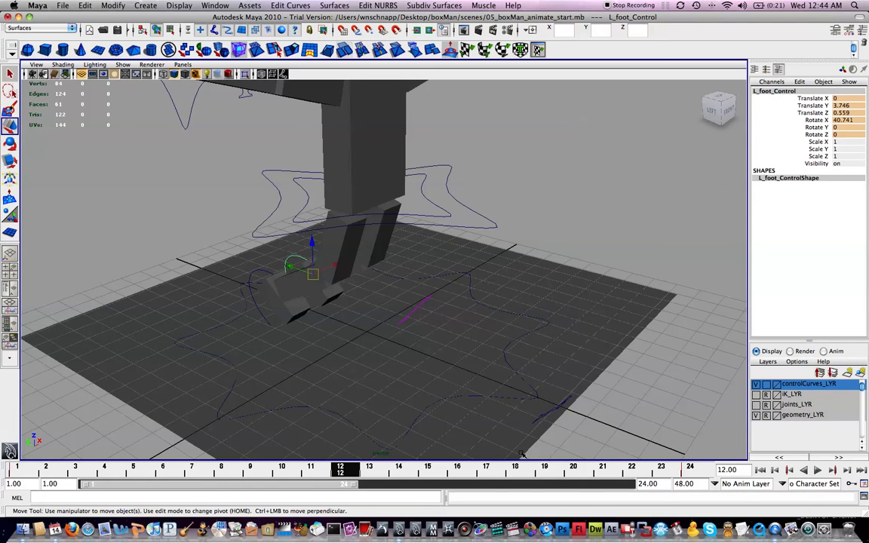
pyautogui.click(688, 468)
pyautogui.rightClick(689, 467)
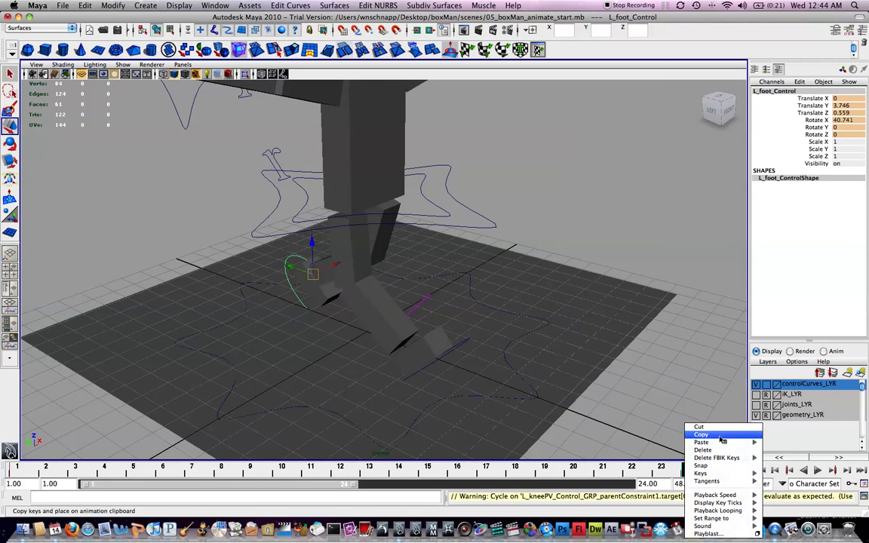
pyautogui.click(722, 435)
pyautogui.click(352, 470)
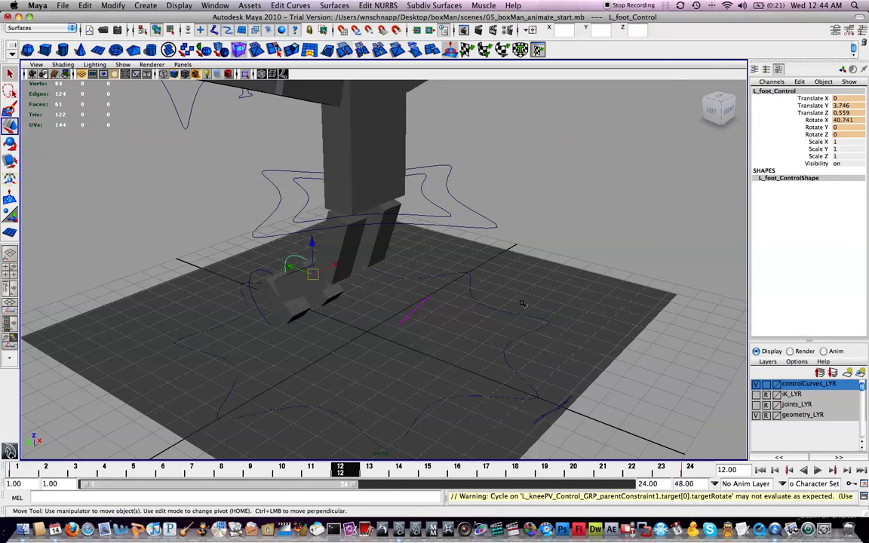
pyautogui.rightClick(347, 468)
pyautogui.moveTo(394, 444)
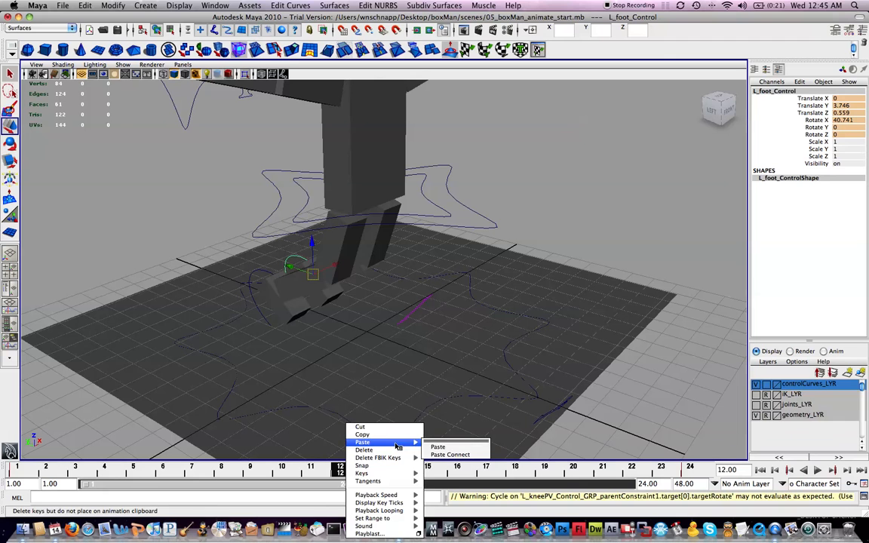
pyautogui.click(436, 447)
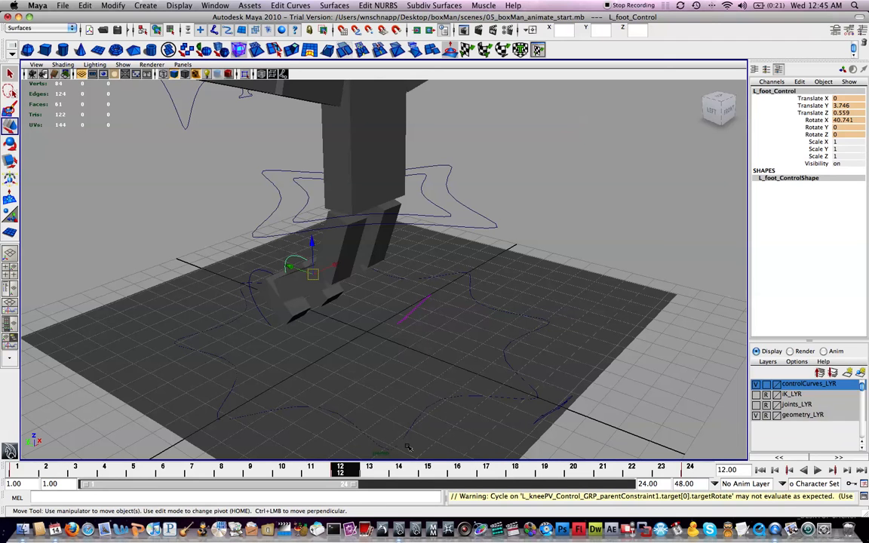
# - Copy the right foot control's key from frame 24 and paste it onto the left foot control at frame 12
pyautogui.moveTo(238, 244); pyautogui.dragTo(256, 292)
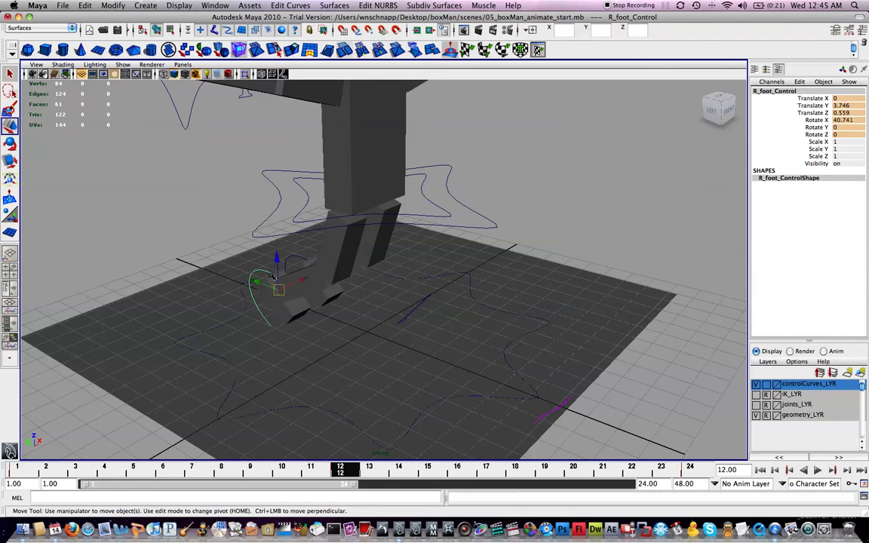
pyautogui.click(689, 467)
pyautogui.rightClick(691, 468)
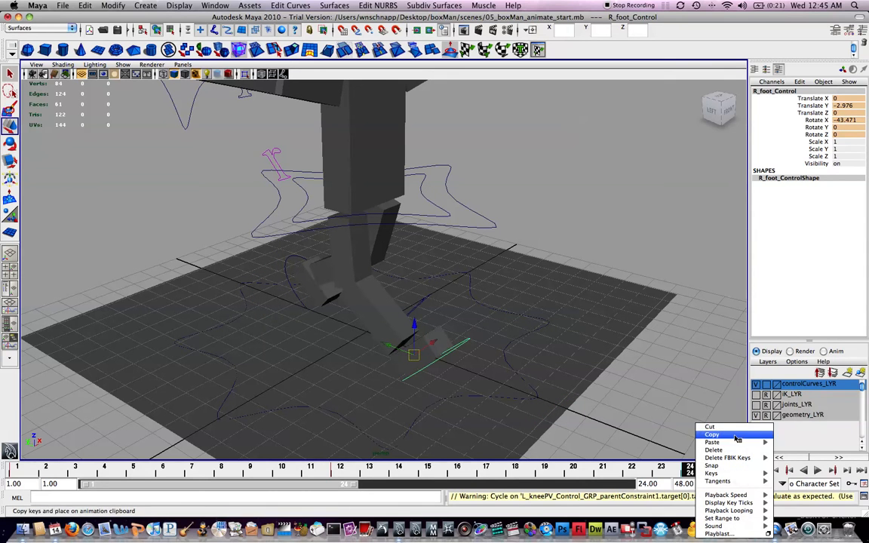
pyautogui.click(735, 436)
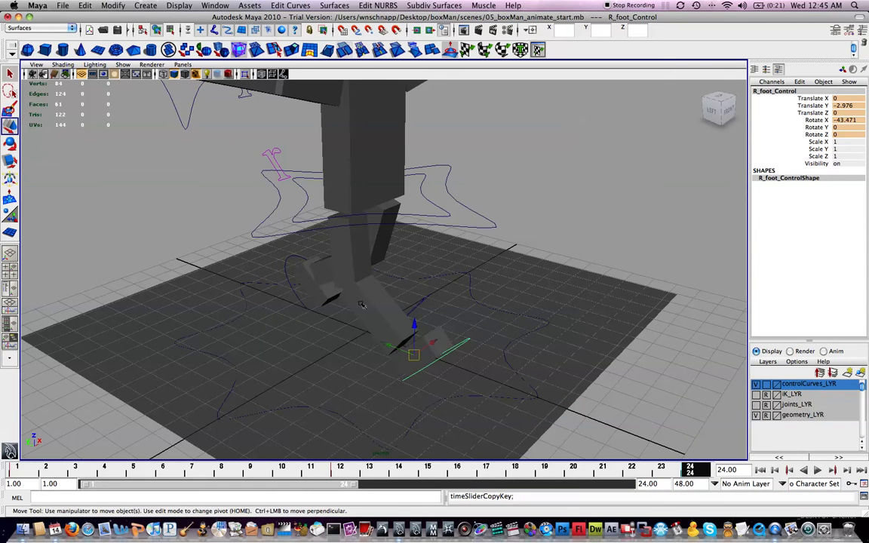
pyautogui.keyDown('alt'); pyautogui.moveTo(369, 290); pyautogui.dragTo(348, 277); pyautogui.keyUp('alt')
pyautogui.click(290, 258)
pyautogui.click(349, 475)
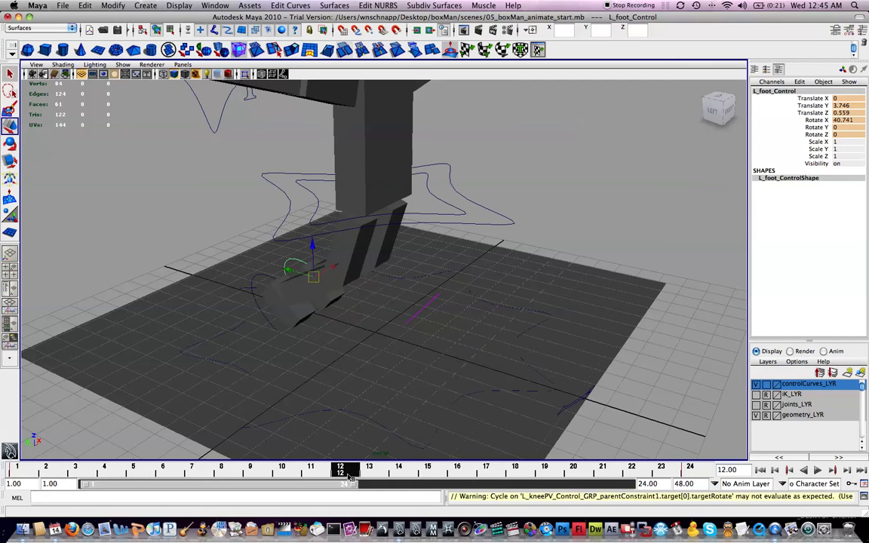
pyautogui.rightClick(349, 477)
pyautogui.click(442, 447)
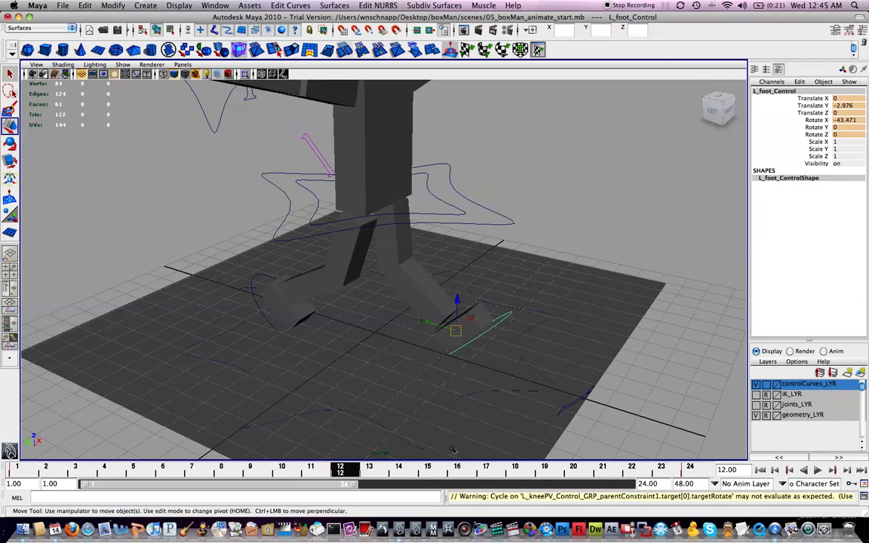
# - At frame 6, raise the right foot control to Translate Z about 1.52
pyautogui.moveTo(415, 469); pyautogui.dragTo(183, 473)
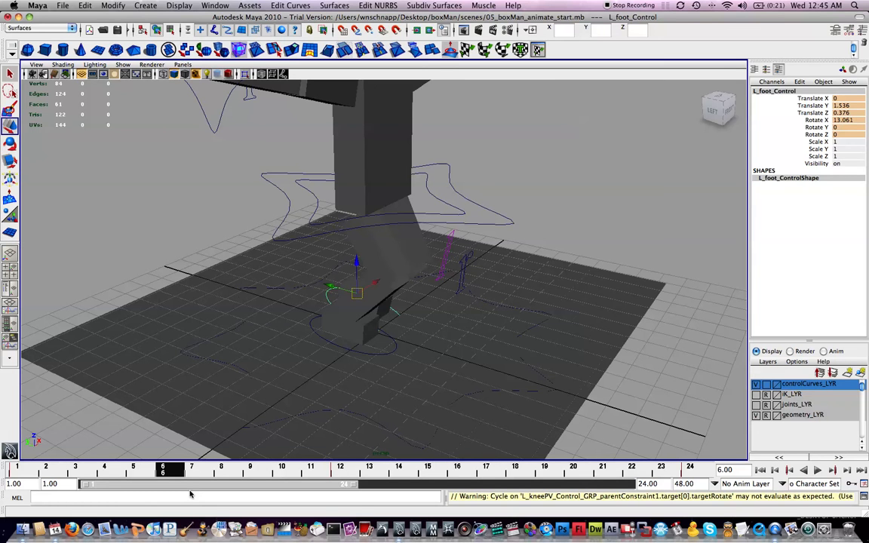
pyautogui.moveTo(169, 471)
pyautogui.mouseDown()
pyautogui.moveTo(63, 471)
pyautogui.moveTo(344, 472)
pyautogui.moveTo(30, 471)
pyautogui.moveTo(166, 493)
pyautogui.mouseUp()
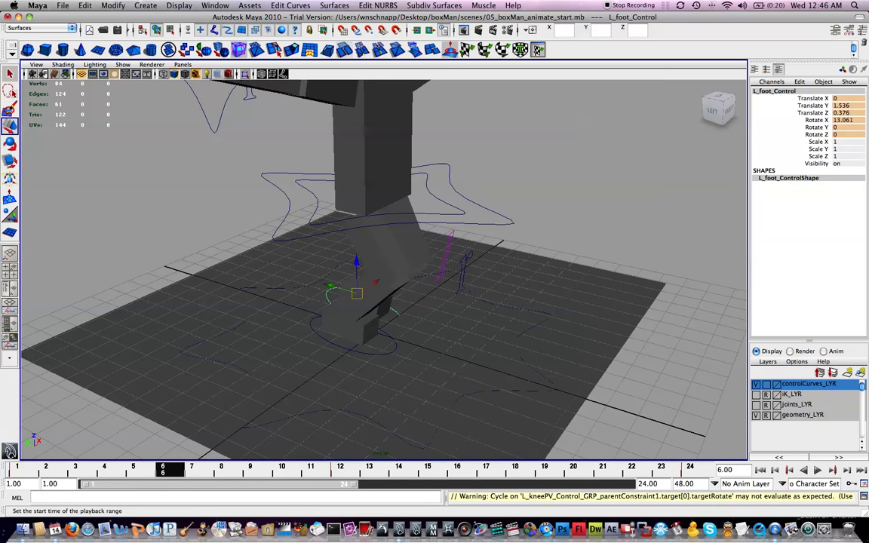
pyautogui.click(33, 473)
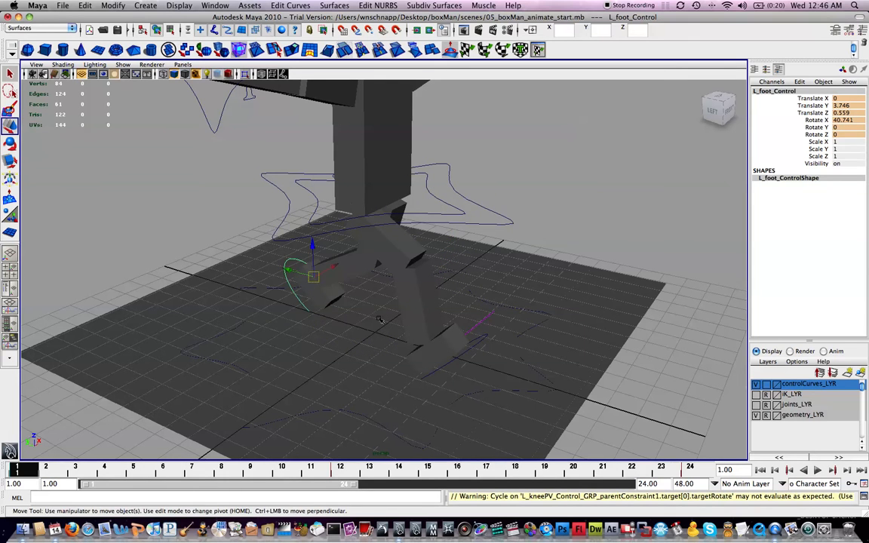
pyautogui.click(182, 471)
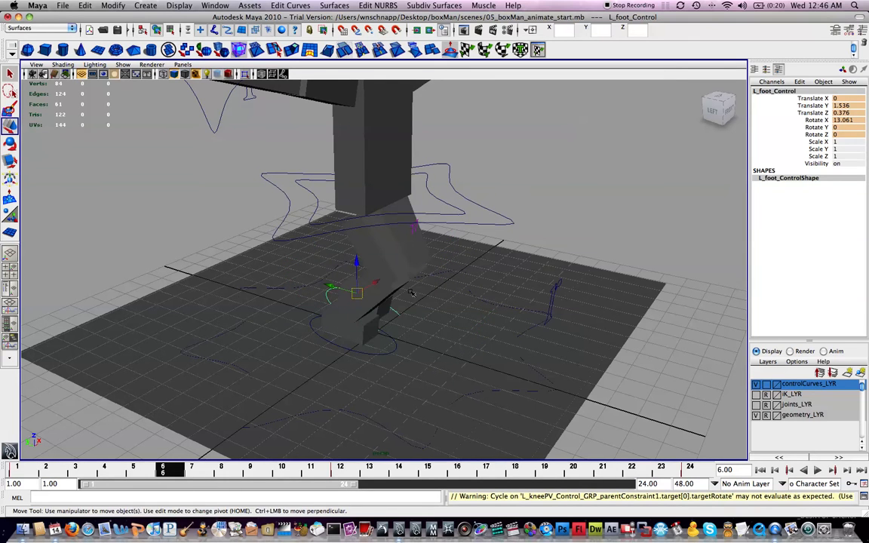
pyautogui.keyDown('alt'); pyautogui.moveTo(453, 216); pyautogui.dragTo(357, 257); pyautogui.keyUp('alt')
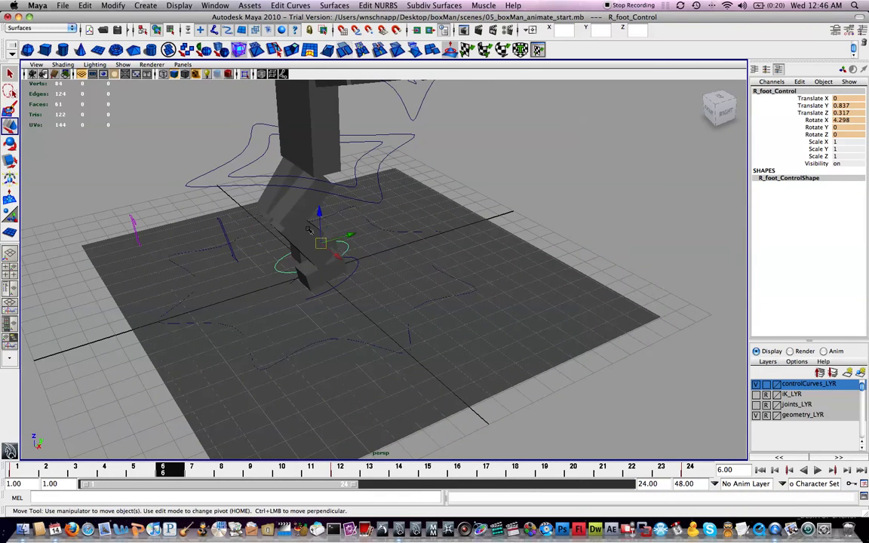
pyautogui.click(352, 192)
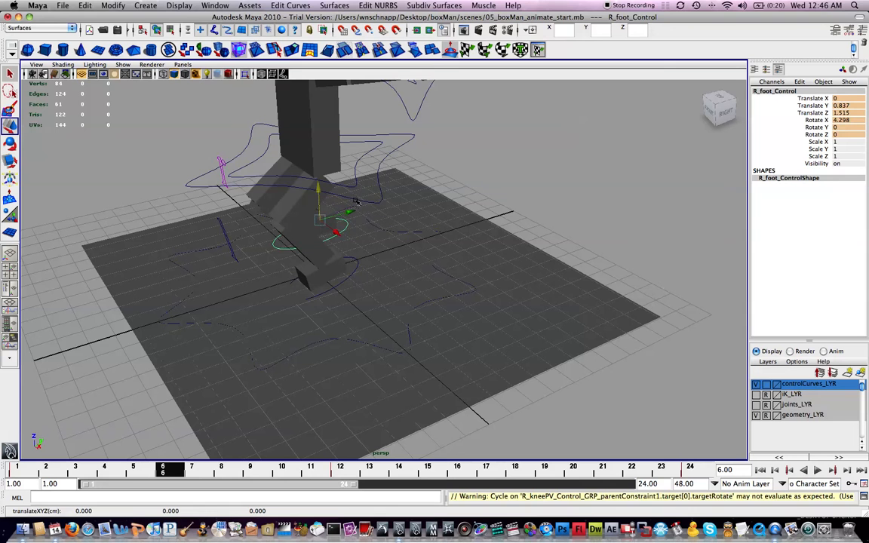
# - At frame 6, raise the lower-hips control to Translate Z about -0.006
pyautogui.click(332, 140)
pyautogui.moveTo(307, 126); pyautogui.dragTo(300, 102)
pyautogui.keyDown('alt'); pyautogui.moveTo(317, 226); pyautogui.dragTo(338, 280); pyautogui.keyUp('alt')
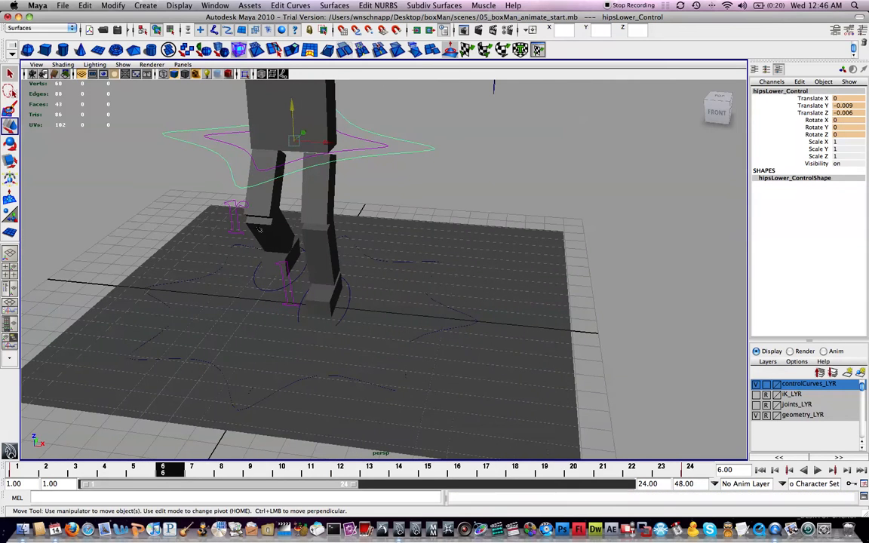
pyautogui.keyDown('alt'); pyautogui.moveTo(272, 233); pyautogui.dragTo(173, 445); pyautogui.keyUp('alt')
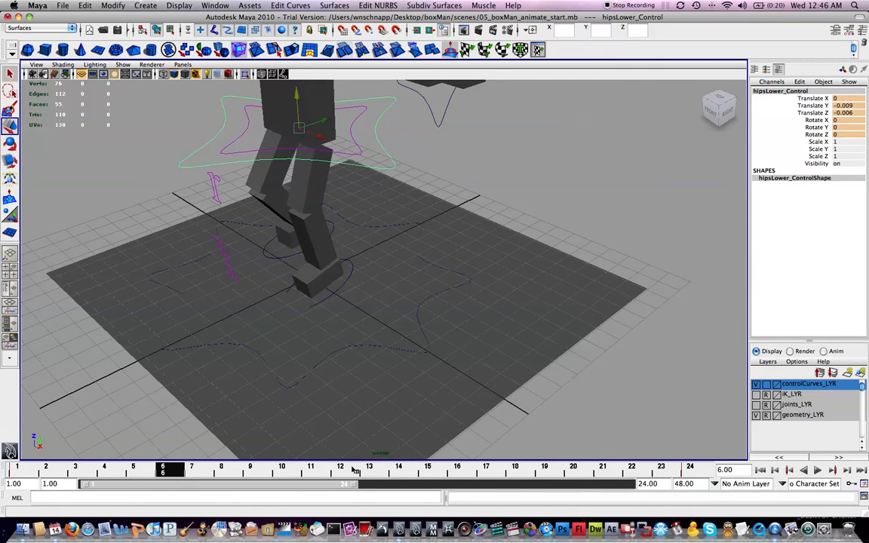
pyautogui.press('.')
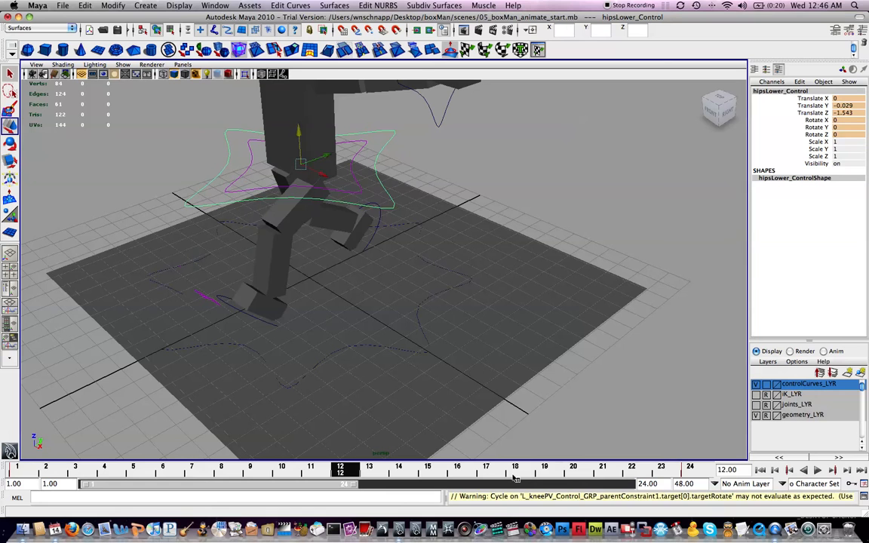
pyautogui.click(513, 471)
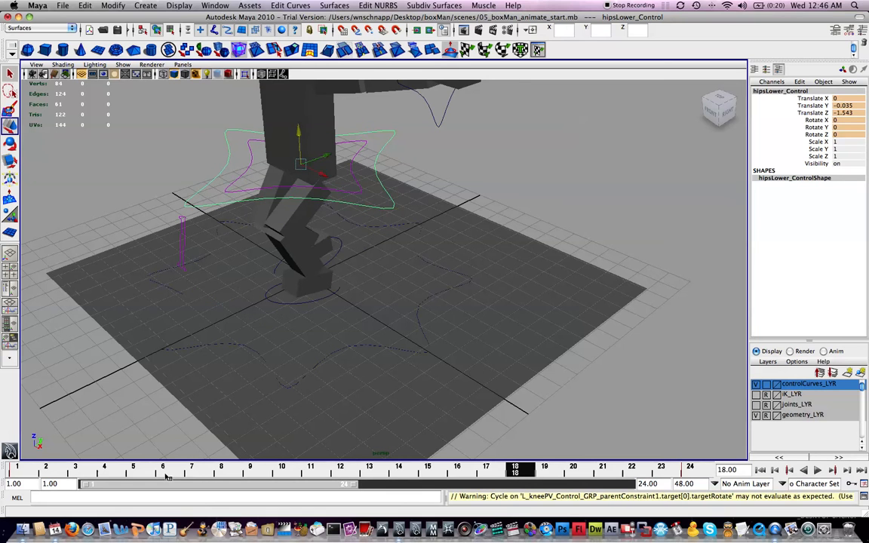
pyautogui.keyDown('alt'); pyautogui.moveTo(280, 223); pyautogui.dragTo(306, 311, button='middle'); pyautogui.keyUp('alt')
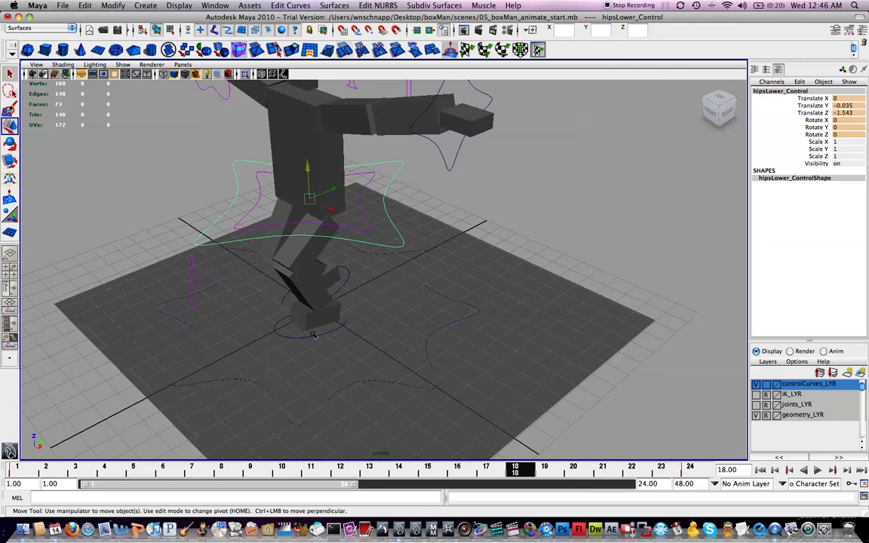
pyautogui.keyDown('alt'); pyautogui.moveTo(361, 346); pyautogui.dragTo(475, 223); pyautogui.keyUp('alt')
pyautogui.click(475, 125)
pyautogui.click(544, 162)
pyautogui.keyDown('alt'); pyautogui.moveTo(517, 181); pyautogui.dragTo(547, 183); pyautogui.keyUp('alt')
pyautogui.moveTo(606, 129); pyautogui.dragTo(511, 200)
pyautogui.press('z')
pyautogui.press('z')
pyautogui.press('z')
pyautogui.press('z')
pyautogui.press('z')
pyautogui.press('z')
pyautogui.press('e')
pyautogui.press('z')
pyautogui.press('w')
# - At frame 1, pose the left hand control at Translate -2.476, -0.978, -2.458 and Rotate 19.107, -6.539, -54.237, and key it
pyautogui.moveTo(248, 472); pyautogui.dragTo(17, 470)
pyautogui.moveTo(521, 185); pyautogui.dragTo(415, 250)
pyautogui.press('e')
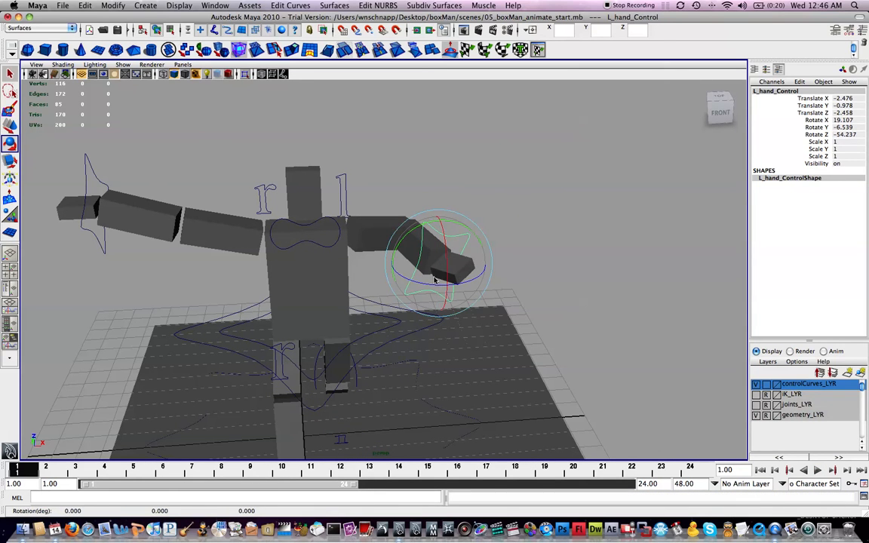
pyautogui.press('s')
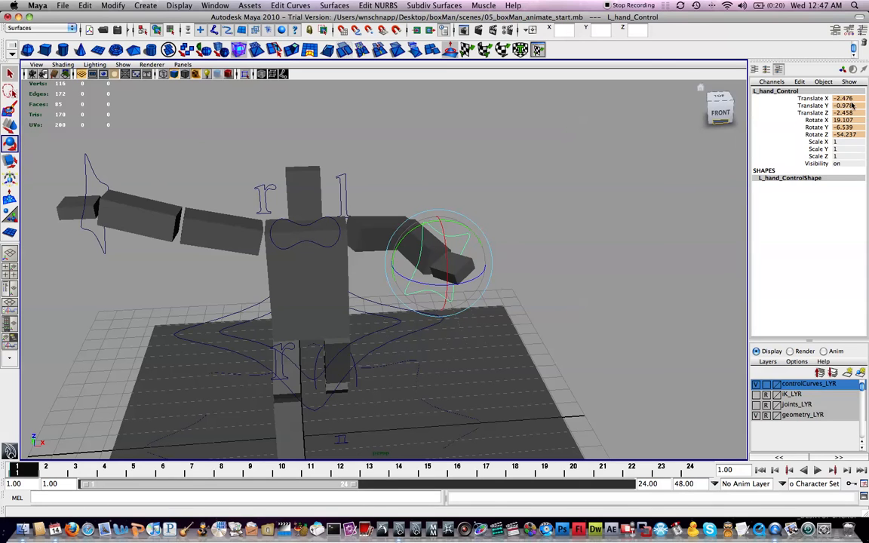
# - Paste the left hand control's frame 1 key onto the right hand control at the same frame
pyautogui.rightClick(12, 472)
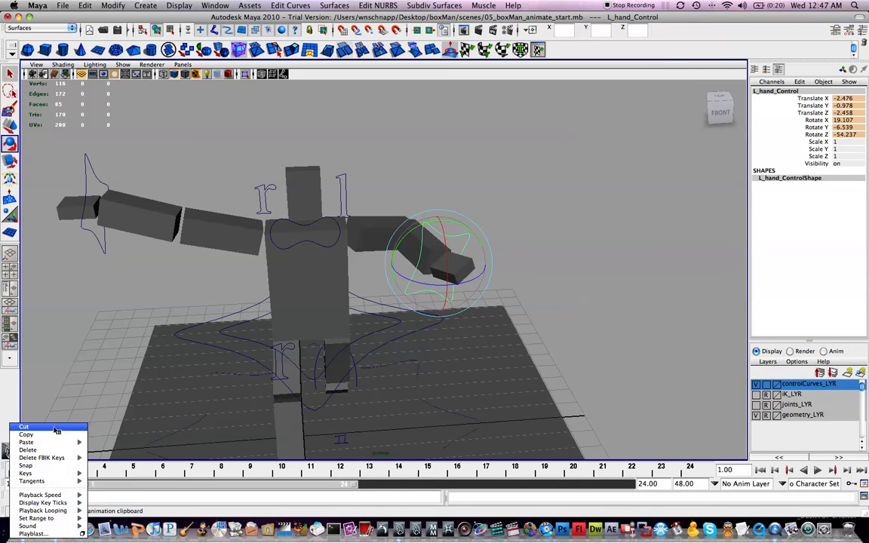
pyautogui.click(56, 429)
pyautogui.click(84, 163)
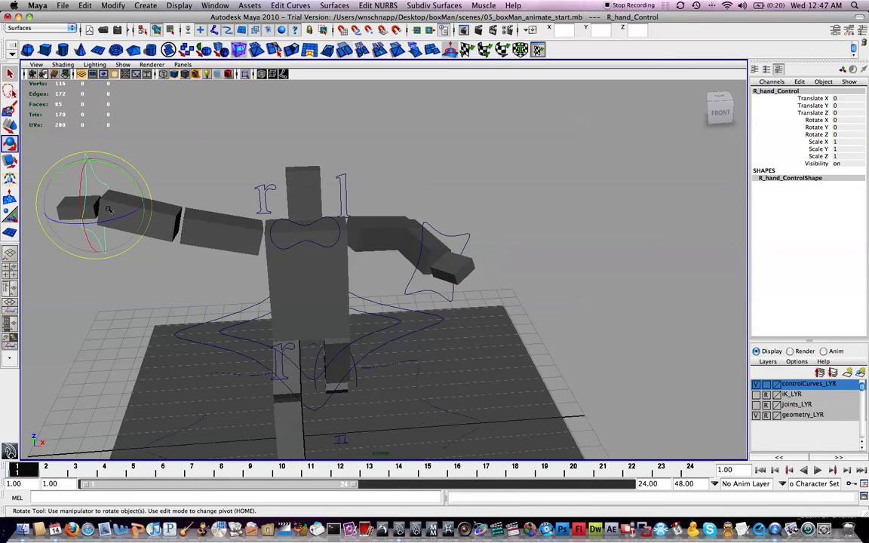
pyautogui.rightClick(39, 473)
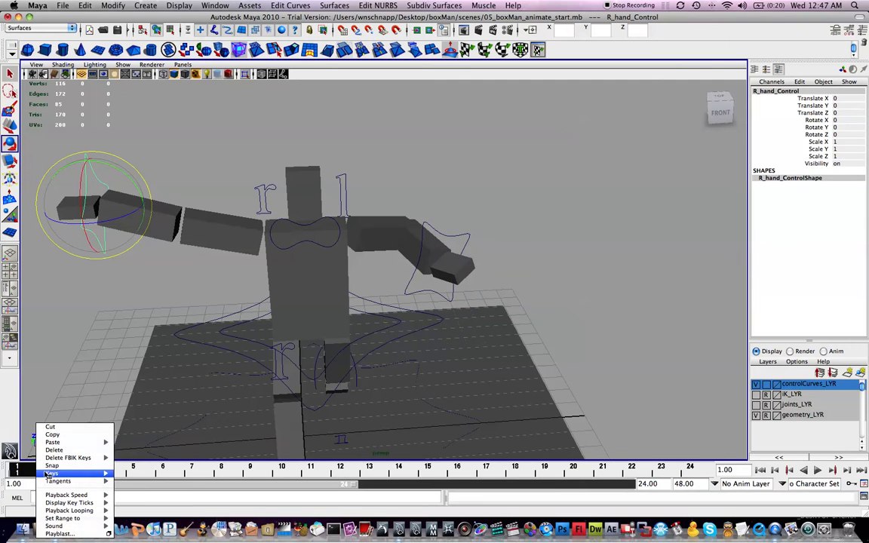
pyautogui.moveTo(96, 442)
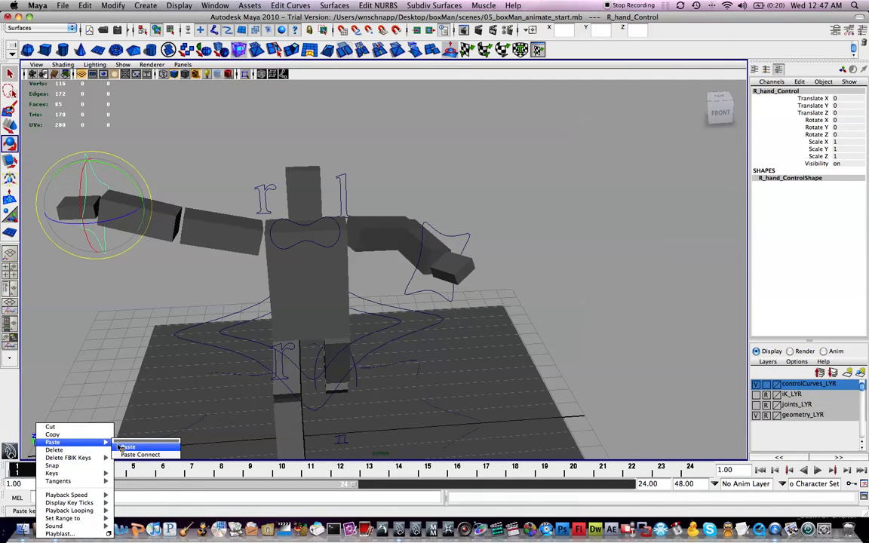
pyautogui.click(124, 447)
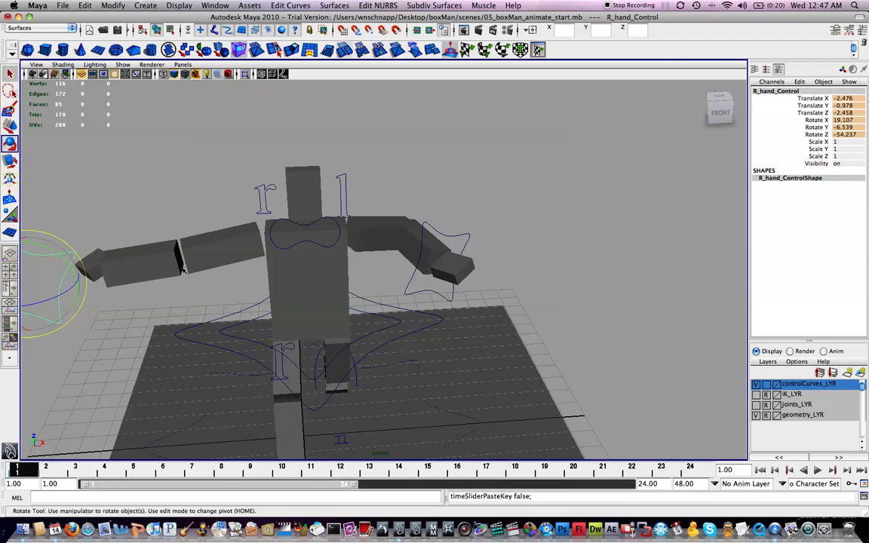
# - Set the right hand control's Translate X to 2.476 at frame 1
pyautogui.keyDown('alt'); pyautogui.moveTo(155, 264); pyautogui.dragTo(200, 224, button='middle'); pyautogui.keyUp('alt')
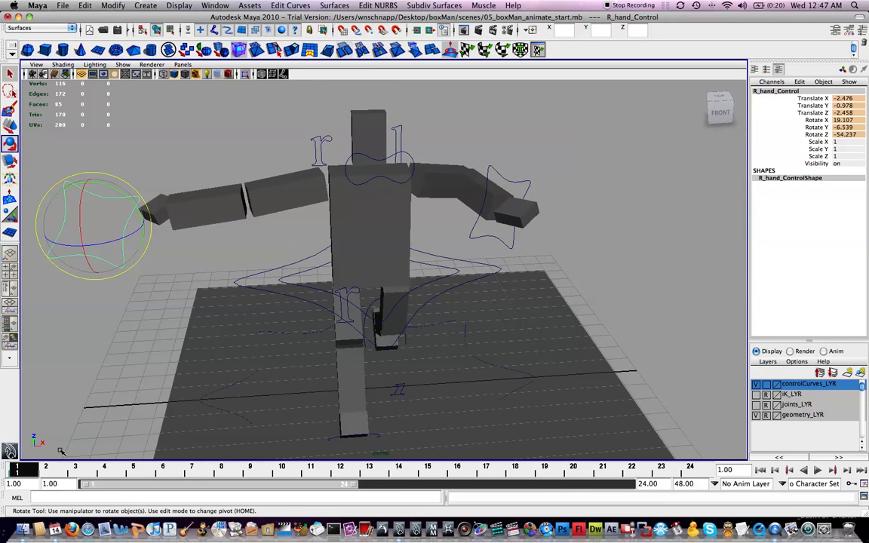
pyautogui.keyDown('alt'); pyautogui.moveTo(181, 372); pyautogui.dragTo(209, 280); pyautogui.keyUp('alt')
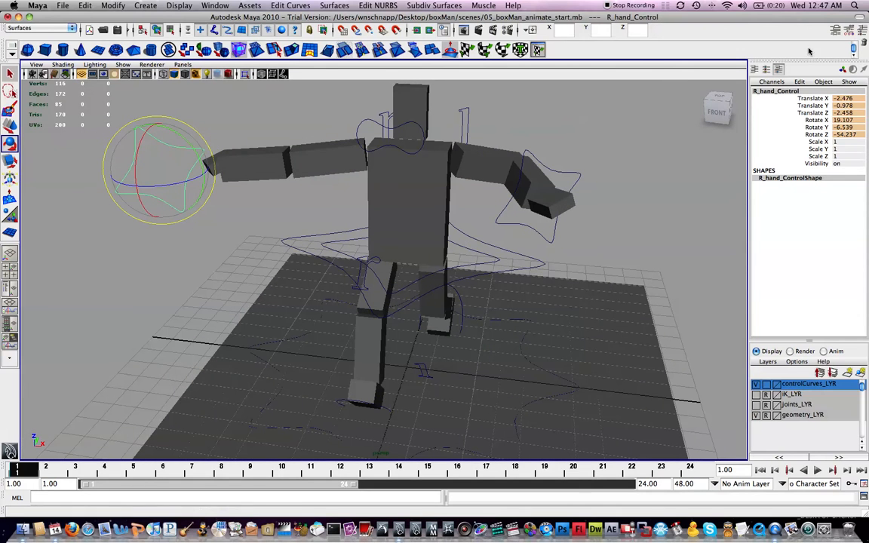
pyautogui.click(843, 99)
pyautogui.click(838, 100)
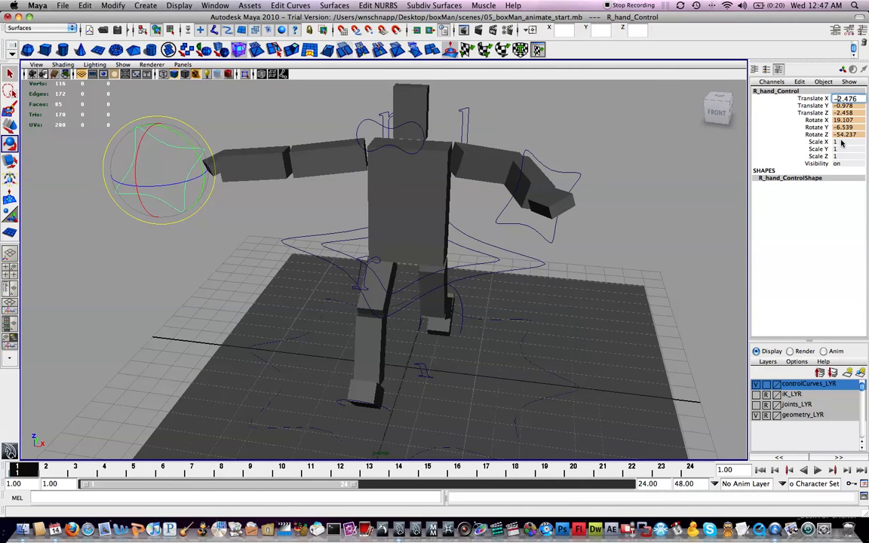
pyautogui.press('BackSpace')
pyautogui.press('Return')
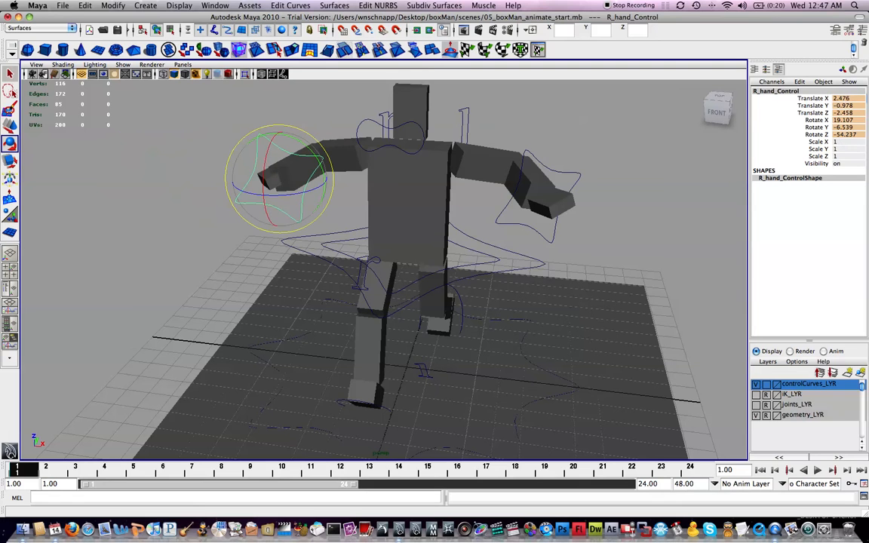
# - Set the right hand control's Rotate Y to 6.539 and Rotate Z to 54.237
pyautogui.click(837, 129)
pyautogui.click(836, 130)
pyautogui.press('BackSpace')
pyautogui.press('Return')
pyautogui.click(840, 136)
pyautogui.click(838, 140)
pyautogui.press('BackSpace')
pyautogui.press('Return')
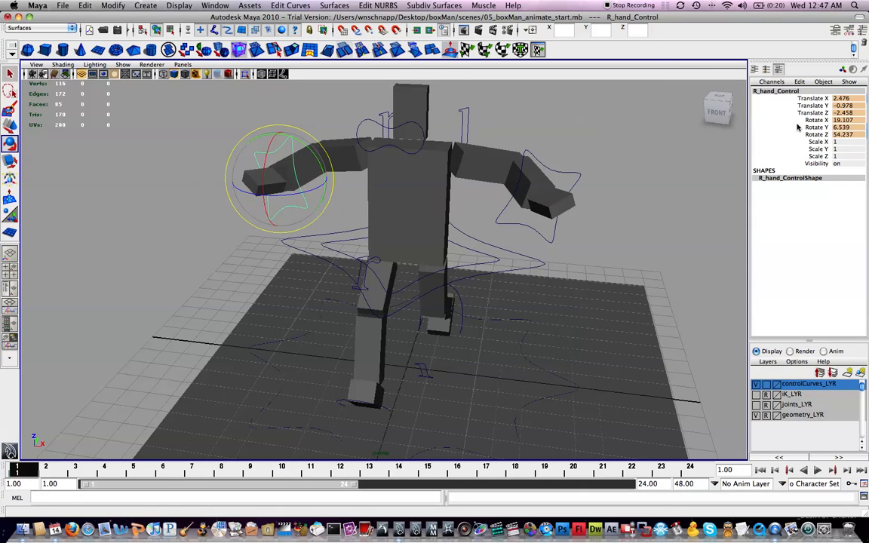
# - Key all translate and rotate channels of the right hand control at frame 1
pyautogui.keyDown('alt'); pyautogui.moveTo(515, 176); pyautogui.dragTo(479, 170); pyautogui.keyUp('alt')
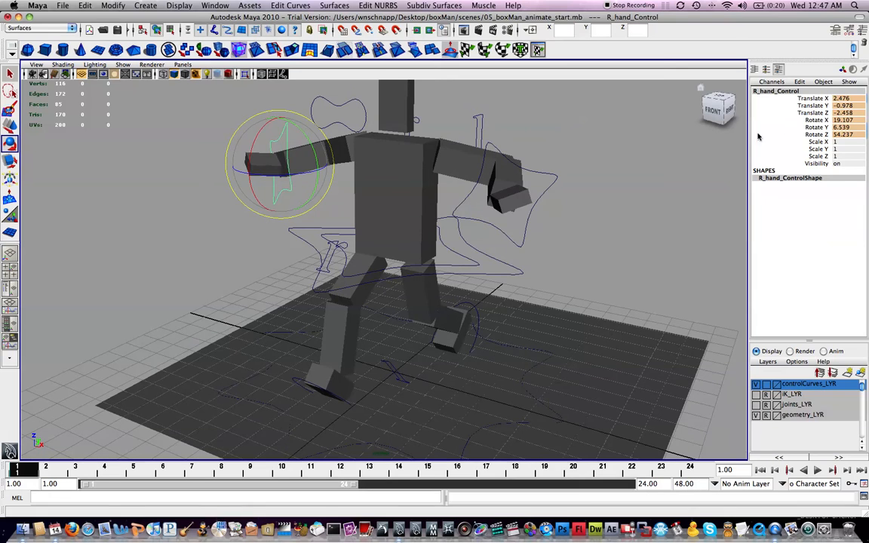
pyautogui.moveTo(820, 106); pyautogui.dragTo(817, 132)
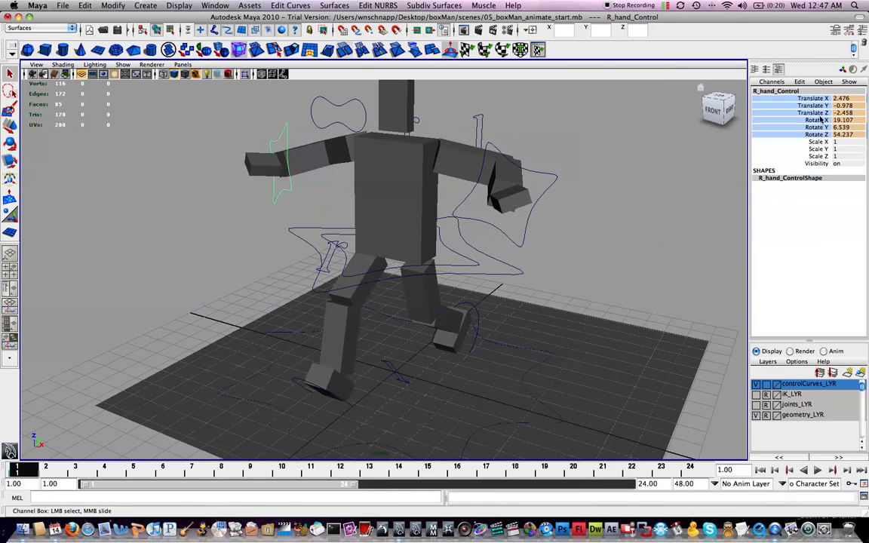
pyautogui.rightClick(820, 118)
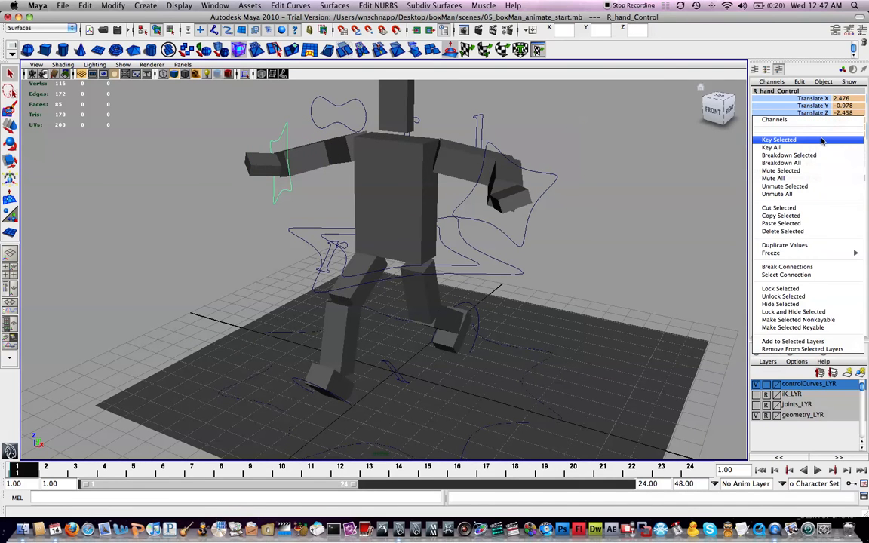
pyautogui.click(820, 141)
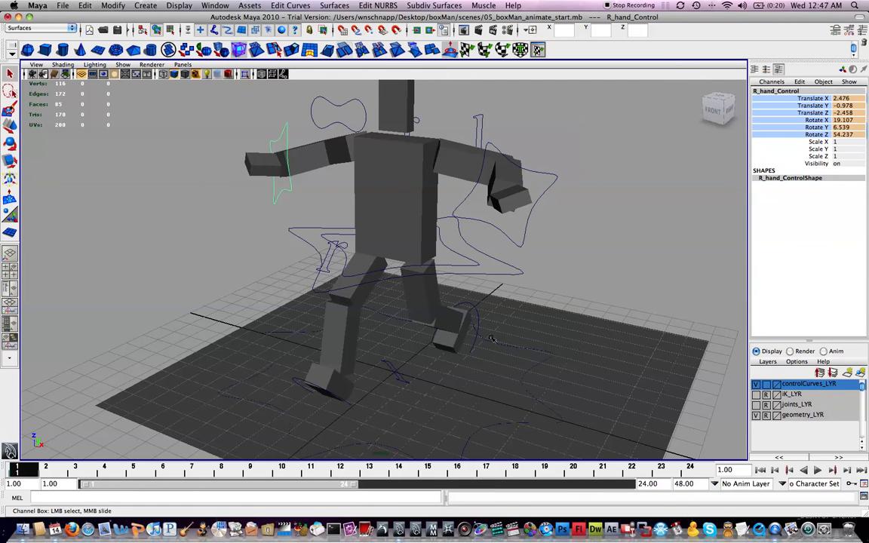
# - Play the walk cycle from the front to check the arms against the leg motion, and stop it
pyautogui.click(408, 310)
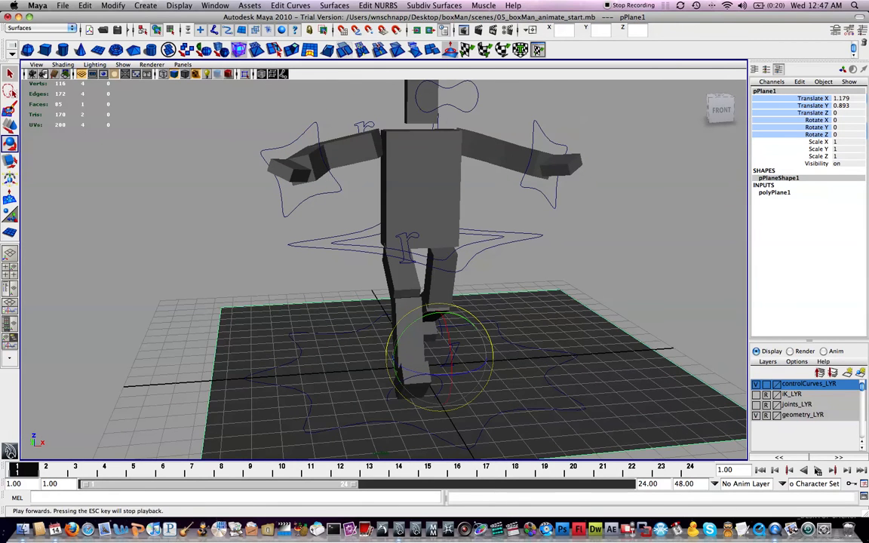
pyautogui.click(818, 469)
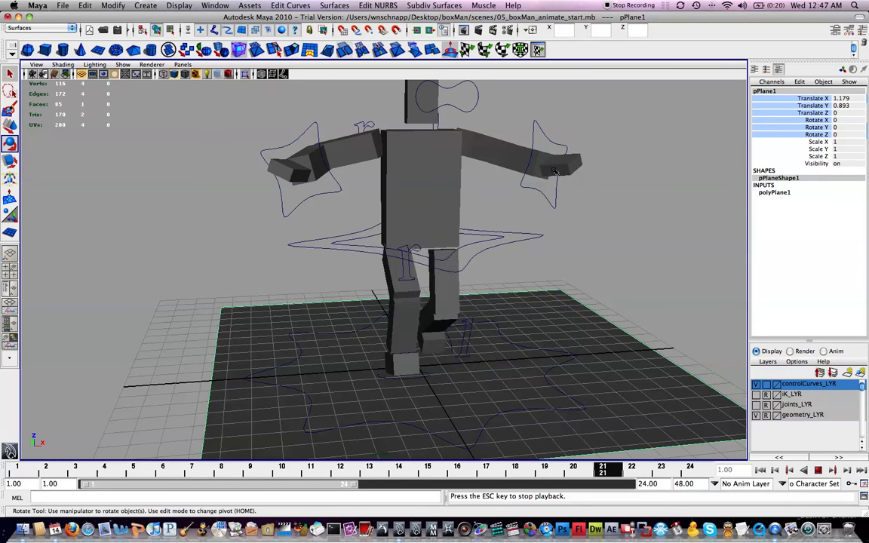
pyautogui.click(817, 470)
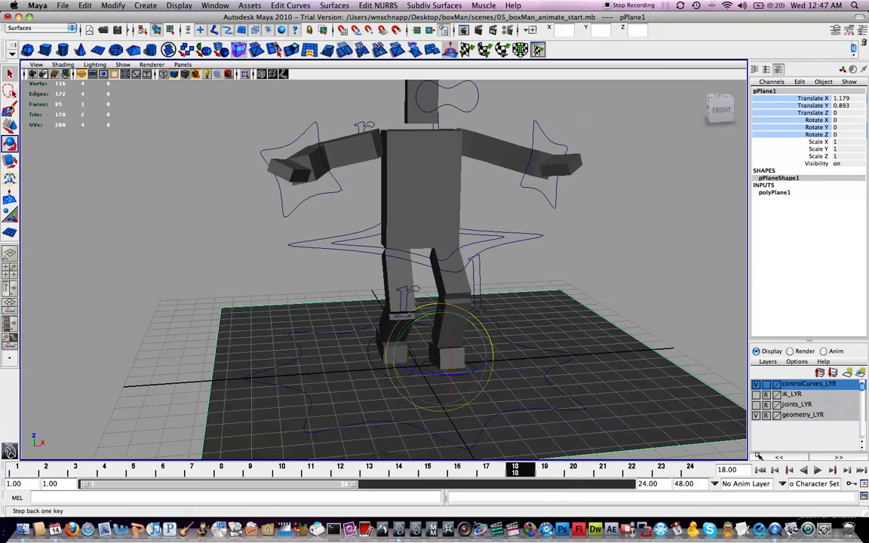
pyautogui.keyDown('alt'); pyautogui.moveTo(468, 279); pyautogui.dragTo(526, 276); pyautogui.keyUp('alt')
# - Open the scene 06_boxMan_animate_finish.mb without saving the changes to the current scene
pyautogui.click(85, 5)
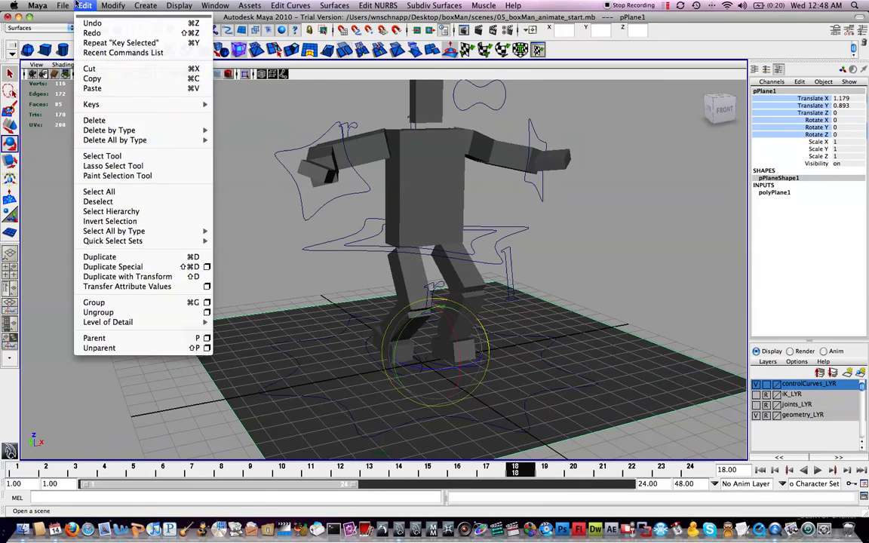
pyautogui.moveTo(63, 6)
pyautogui.click(73, 33)
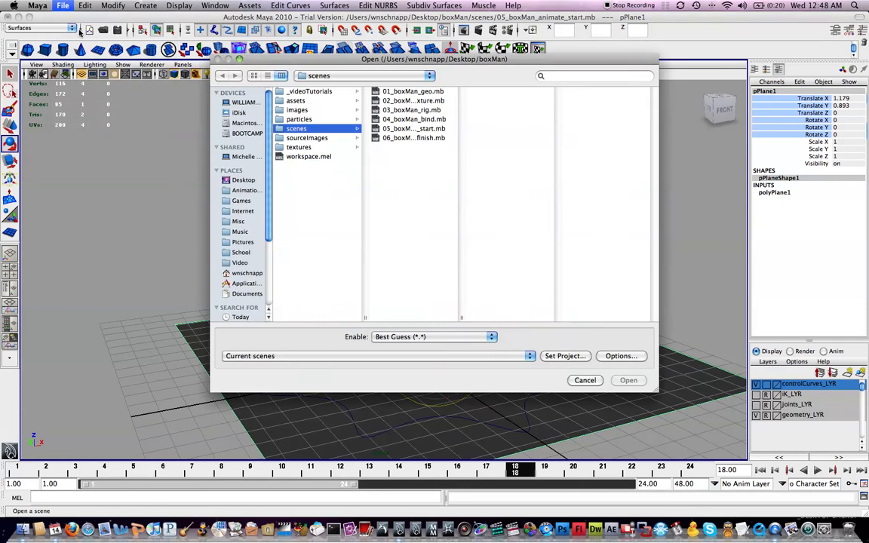
pyautogui.moveTo(432, 133); pyautogui.dragTo(432, 136)
pyautogui.click(431, 169)
pyautogui.click(438, 139)
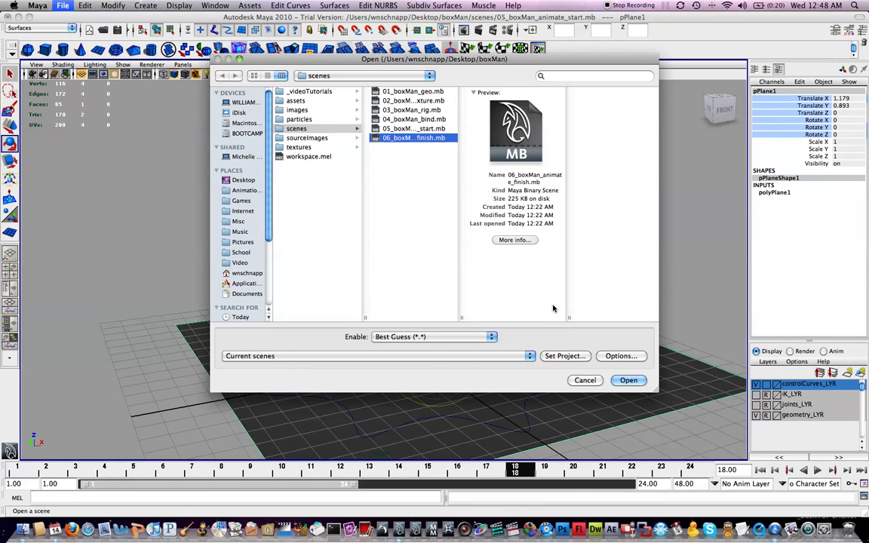
pyautogui.click(626, 380)
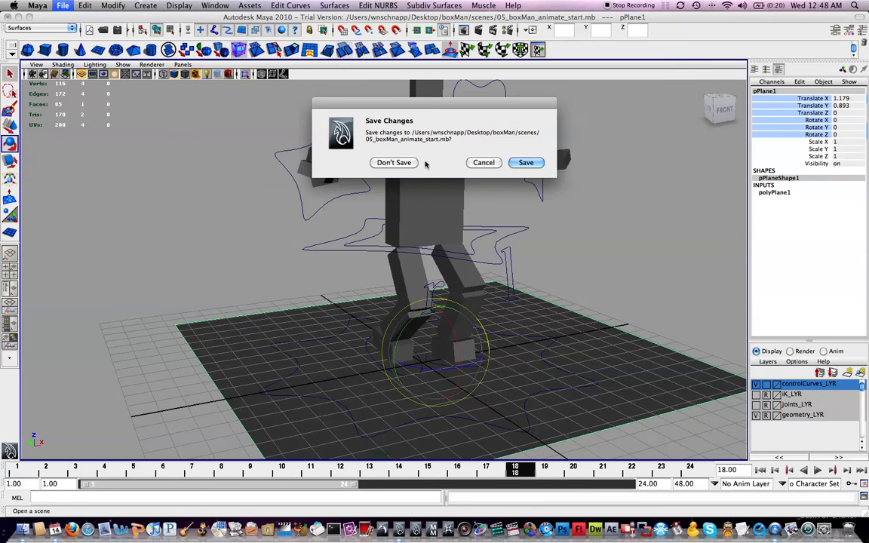
pyautogui.click(393, 162)
# - Play the finished walk cycle and examine the arm, hip and body motion from the side and front, then stop playback
pyautogui.keyDown('alt'); pyautogui.moveTo(530, 263); pyautogui.dragTo(499, 221); pyautogui.keyUp('alt')
pyautogui.click(499, 220)
pyautogui.keyDown('alt'); pyautogui.moveTo(426, 234); pyautogui.dragTo(516, 200); pyautogui.keyUp('alt')
pyautogui.keyDown('alt'); pyautogui.moveTo(507, 244); pyautogui.dragTo(743, 381, button='right'); pyautogui.keyUp('alt')
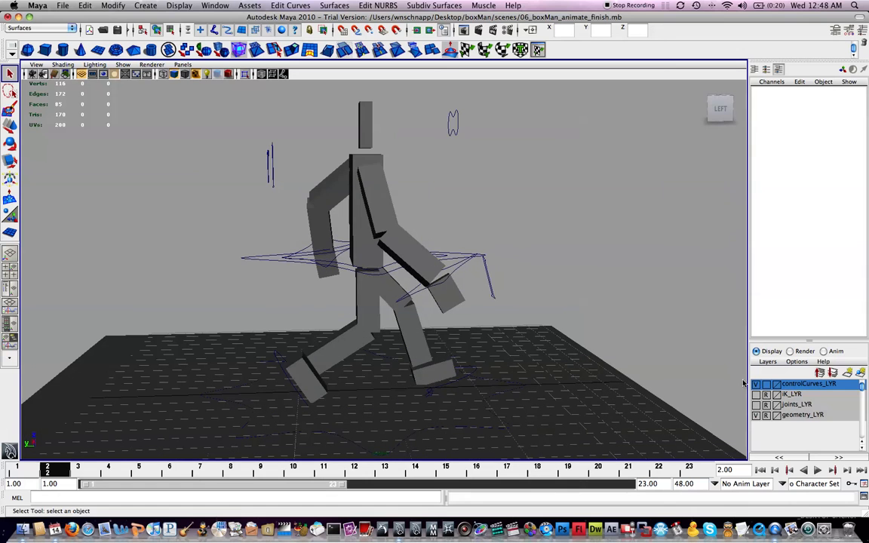
pyautogui.click(815, 469)
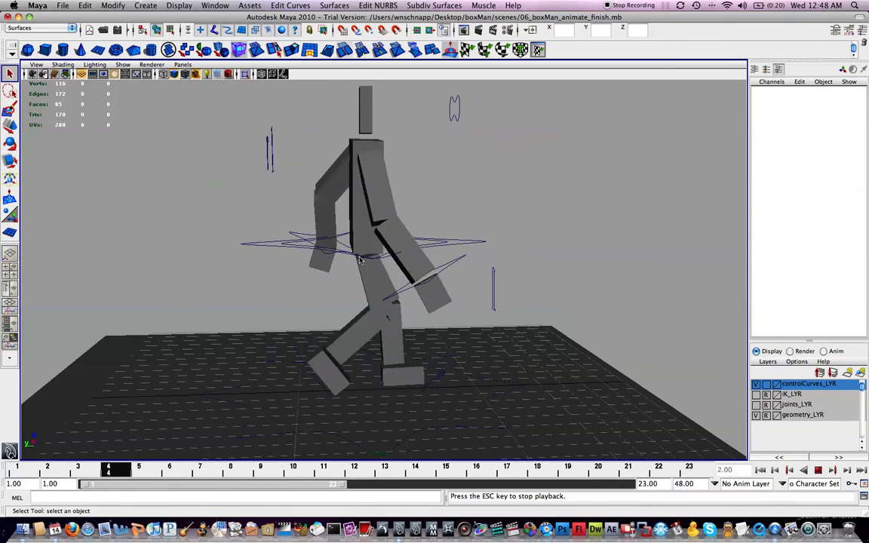
pyautogui.keyDown('alt'); pyautogui.moveTo(398, 283); pyautogui.dragTo(567, 330); pyautogui.keyUp('alt')
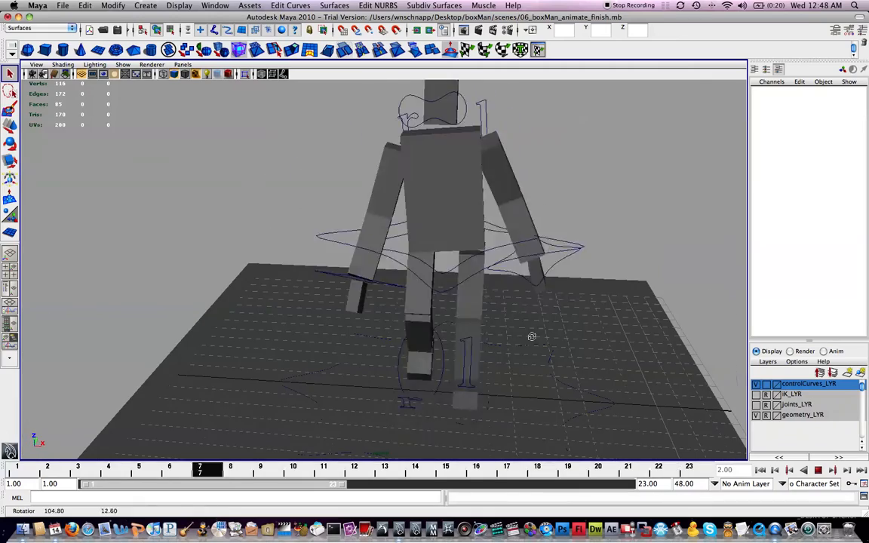
pyautogui.keyDown('alt'); pyautogui.moveTo(474, 262); pyautogui.dragTo(385, 261); pyautogui.keyUp('alt')
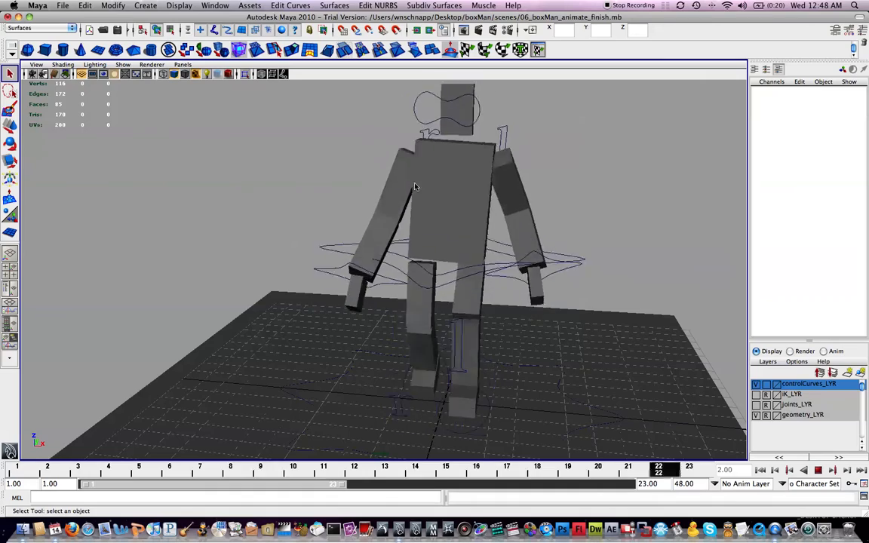
pyautogui.keyDown('alt'); pyautogui.moveTo(470, 217); pyautogui.dragTo(537, 121); pyautogui.keyUp('alt')
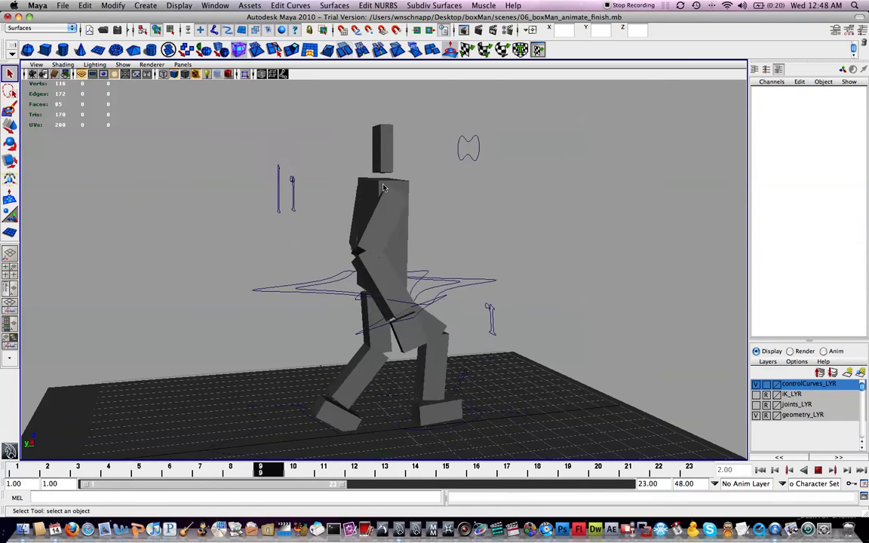
pyautogui.keyDown('alt'); pyautogui.moveTo(416, 217); pyautogui.dragTo(348, 139); pyautogui.keyUp('alt')
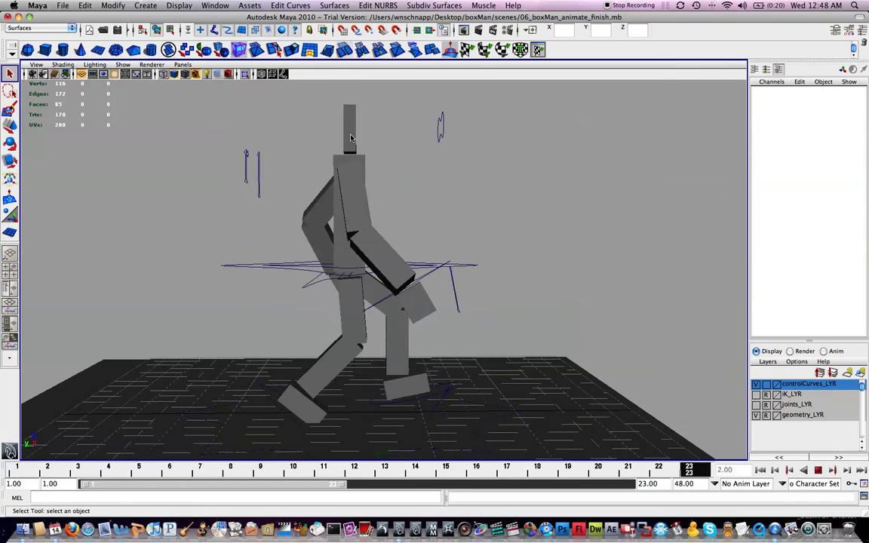
pyautogui.click(820, 471)
# - Examine the finished walk's leg pose up close, play the cycle again from a three-quarter view, and stop it
pyautogui.keyDown('alt'); pyautogui.moveTo(535, 363); pyautogui.dragTo(560, 330, button='middle'); pyautogui.keyUp('alt')
pyautogui.keyDown('alt'); pyautogui.moveTo(550, 332); pyautogui.dragTo(537, 287); pyautogui.keyUp('alt')
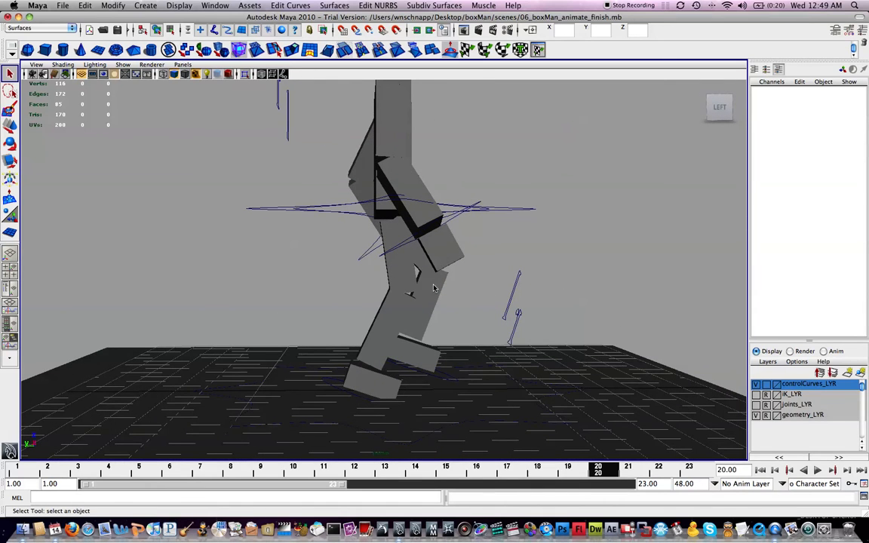
pyautogui.keyDown('alt'); pyautogui.moveTo(489, 219); pyautogui.dragTo(392, 199); pyautogui.keyUp('alt')
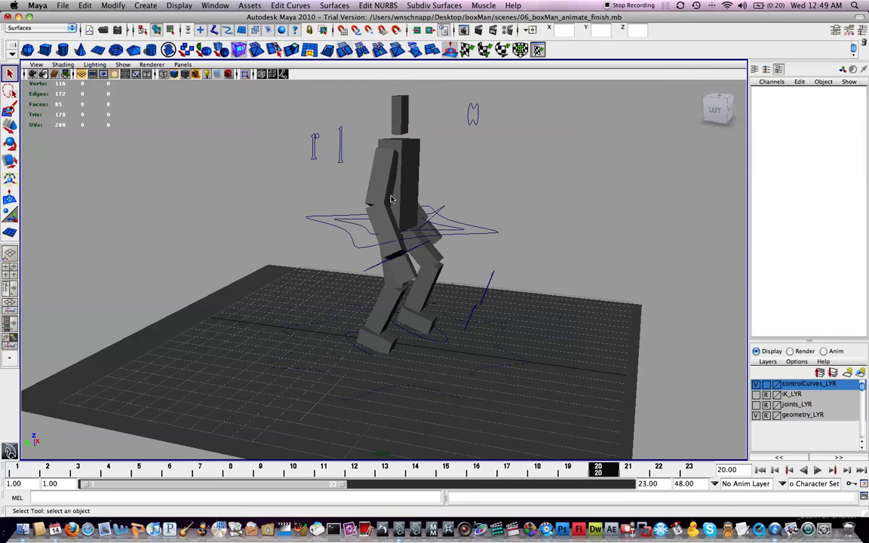
pyautogui.click(819, 470)
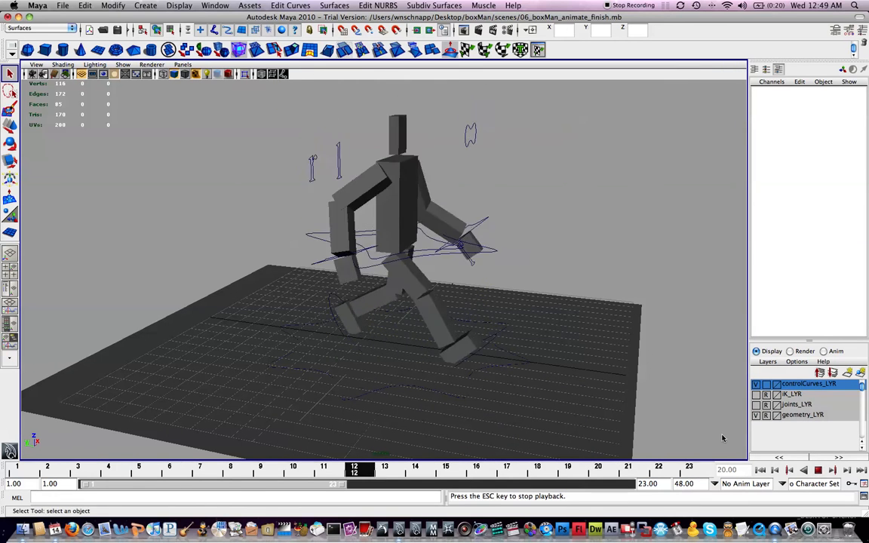
pyautogui.click(819, 470)
pyautogui.keyDown('alt'); pyautogui.moveTo(526, 330); pyautogui.dragTo(565, 319); pyautogui.keyUp('alt')
pyautogui.keyDown('alt'); pyautogui.moveTo(565, 251); pyautogui.dragTo(547, 247); pyautogui.keyUp('alt')
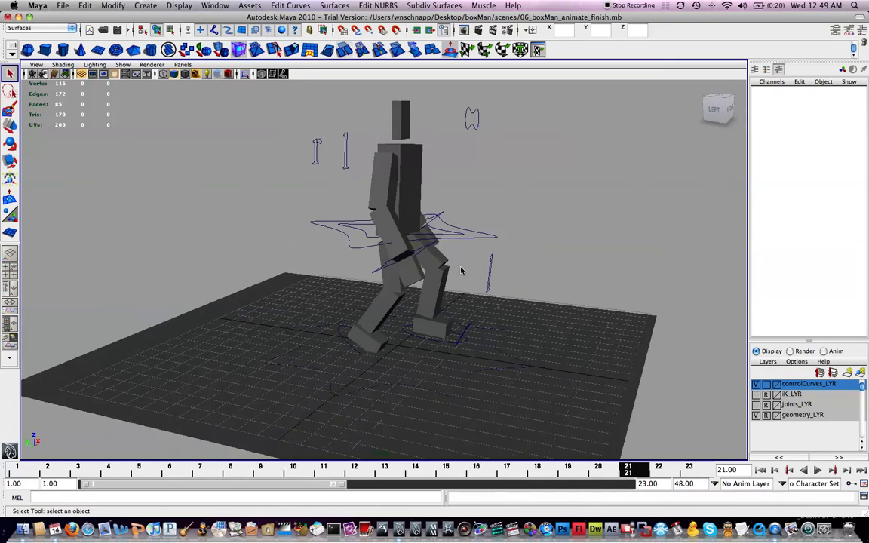
# - Examine the legs and feet up close from the side, play the walk cycle, and stop it
pyautogui.scroll(2, 462, 261)
pyautogui.scroll(2, 461, 261)
pyautogui.keyDown('alt'); pyautogui.moveTo(457, 235); pyautogui.dragTo(488, 228); pyautogui.keyUp('alt')
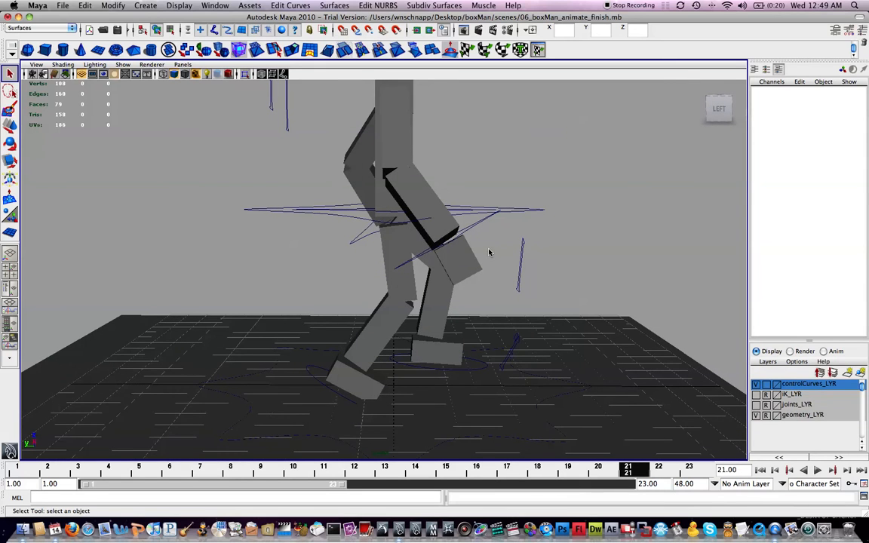
pyautogui.keyDown('alt'); pyautogui.moveTo(473, 285); pyautogui.dragTo(472, 186, button='middle'); pyautogui.keyUp('alt')
pyautogui.keyDown('alt'); pyautogui.moveTo(448, 228); pyautogui.dragTo(310, 382, button='middle'); pyautogui.keyUp('alt')
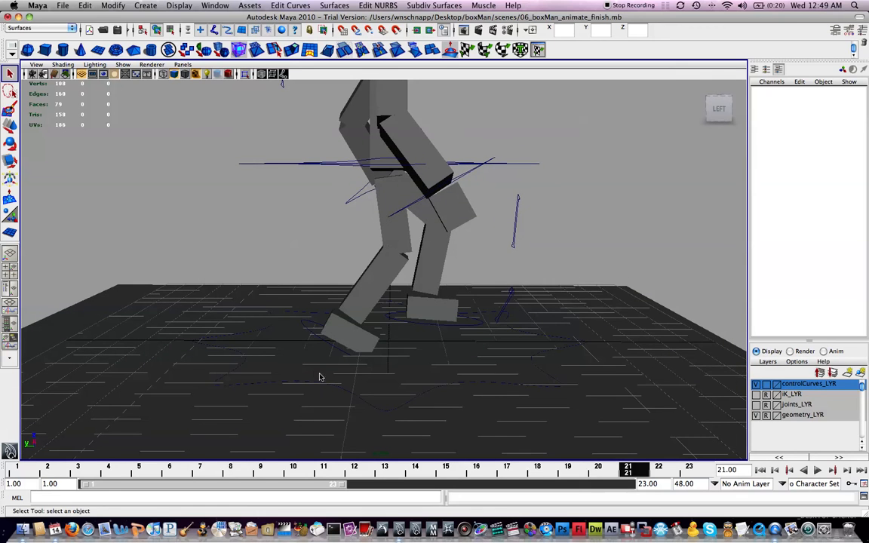
pyautogui.click(824, 472)
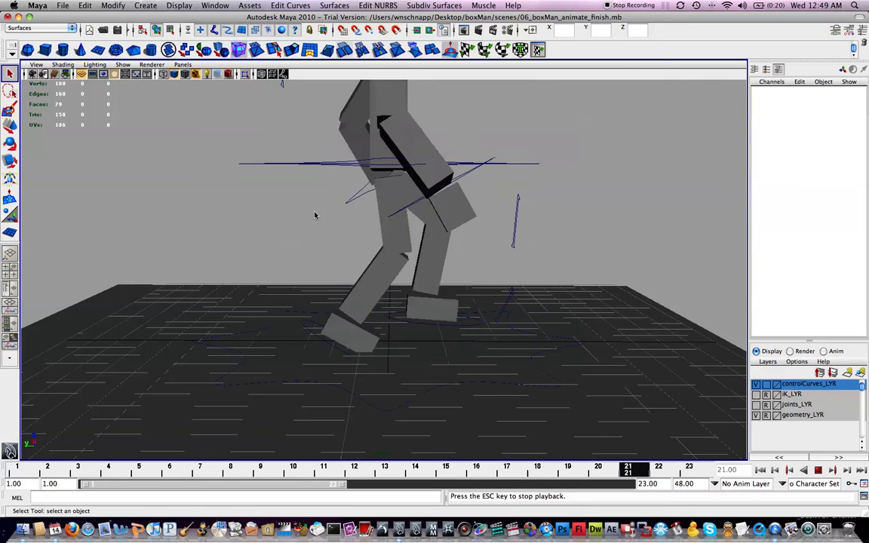
pyautogui.click(817, 469)
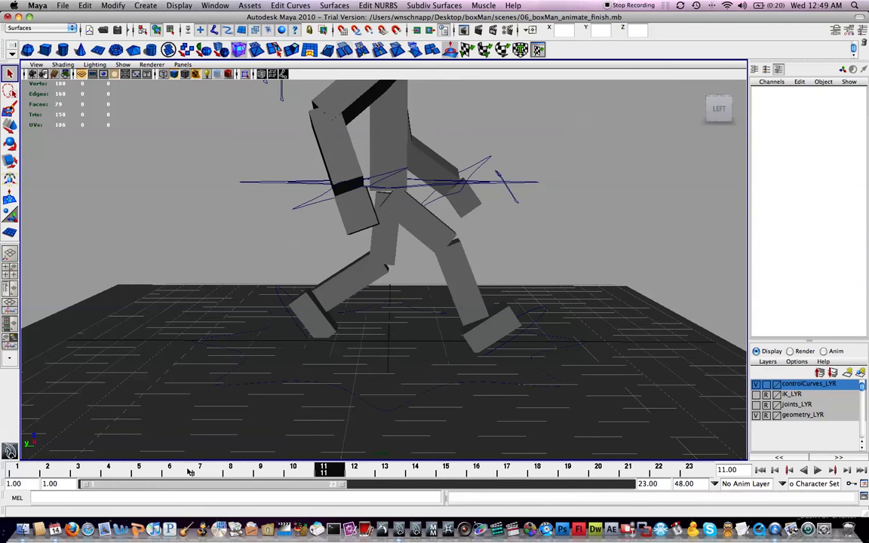
# - Replay the walk cycle from the side and scrub from frame 12 to 14 to examine the foot contact
pyautogui.click(28, 472)
pyautogui.hotkey('alt', 'v')
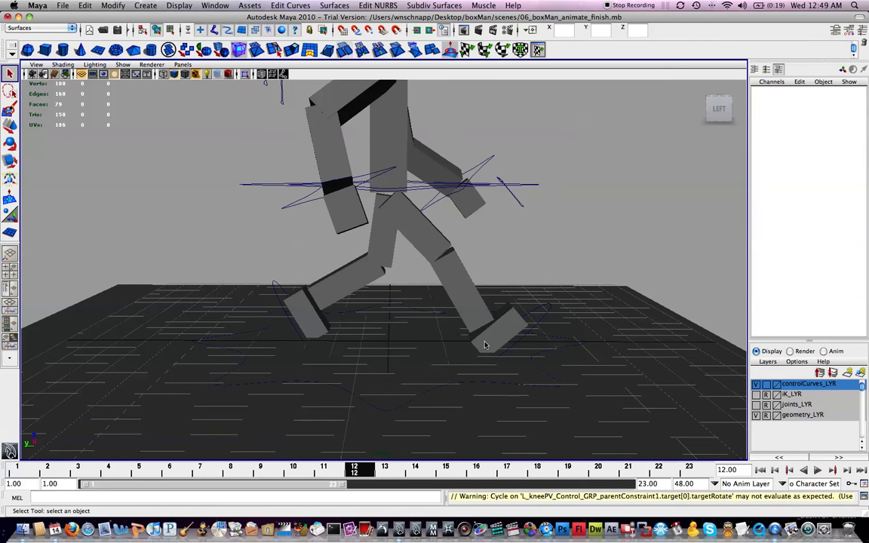
pyautogui.moveTo(372, 477); pyautogui.dragTo(414, 474)
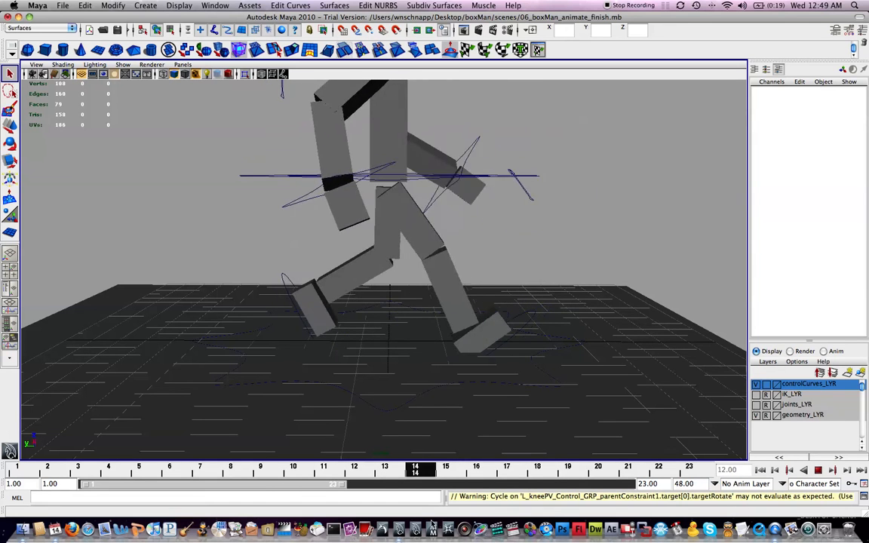
# - Play the walk from the character's opposite side and select the left hand control at frame 4 to check the arm swing
pyautogui.keyDown('alt'); pyautogui.moveTo(701, 307); pyautogui.dragTo(438, 267); pyautogui.keyUp('alt')
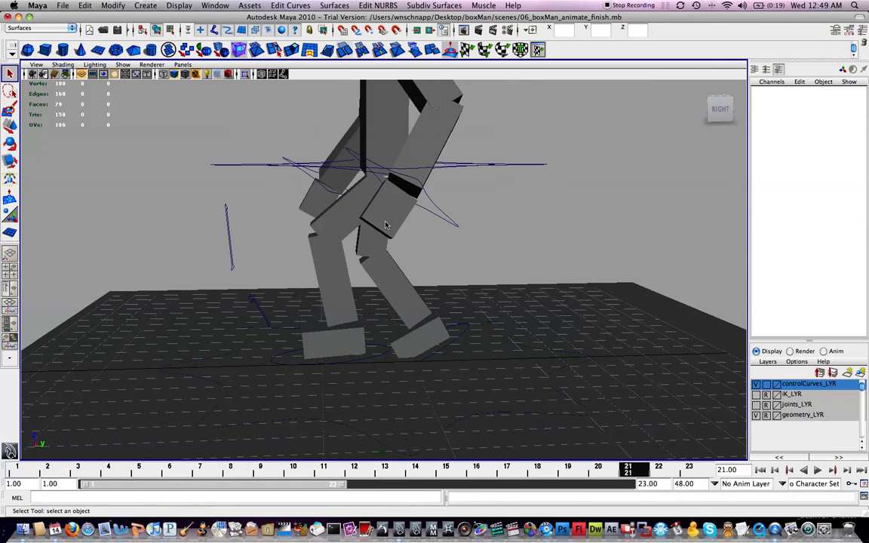
pyautogui.hotkey('alt', 'v')
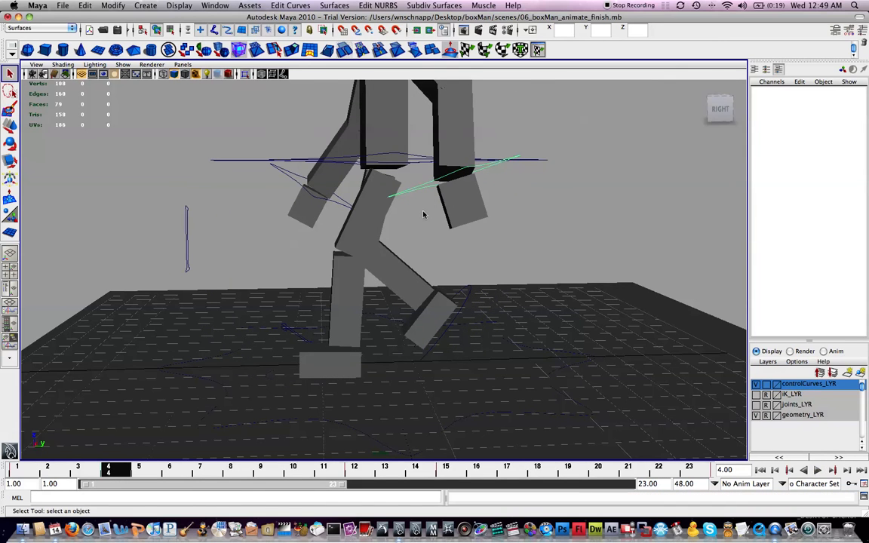
pyautogui.click(423, 215)
pyautogui.hotkey('alt', 'v')
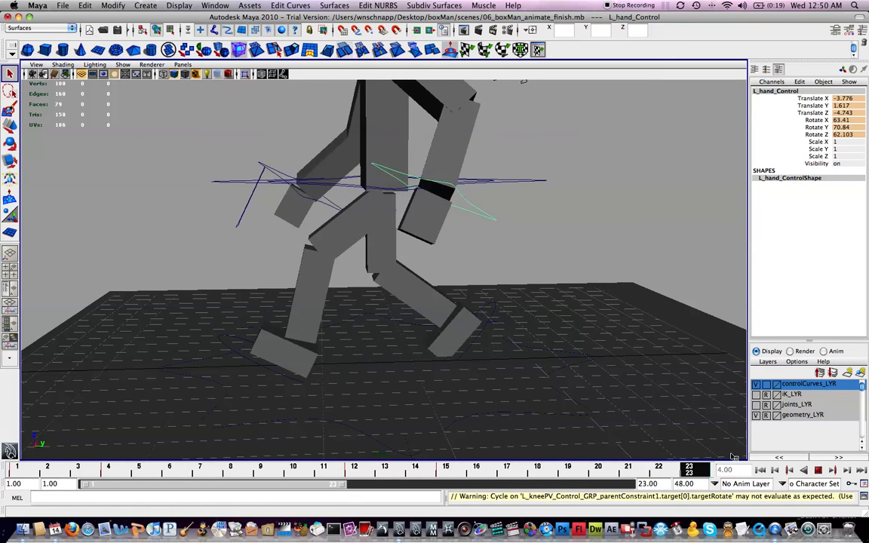
# - Replay the cycle from the start and examine the hand and leg timing in the close side view
pyautogui.click(27, 472)
pyautogui.hotkey('alt', 'v')
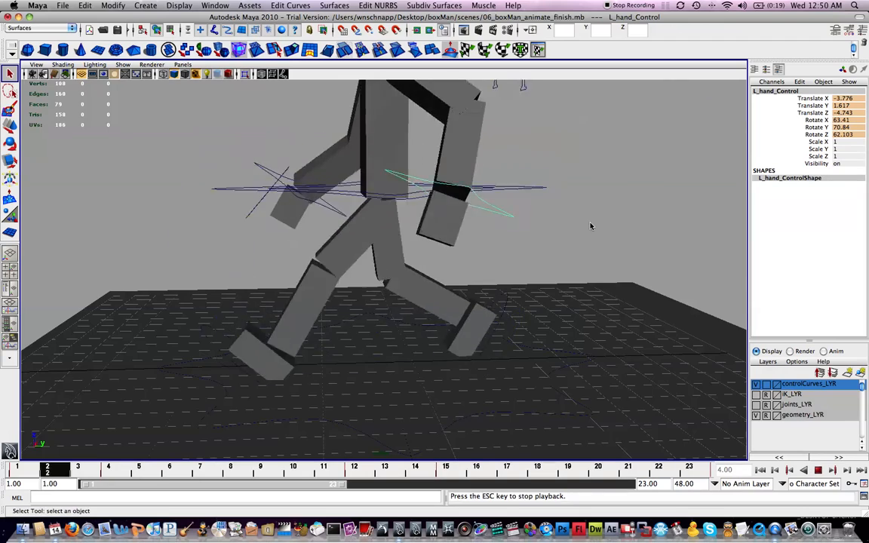
pyautogui.keyDown('alt'); pyautogui.moveTo(580, 201); pyautogui.dragTo(434, 271); pyautogui.keyUp('alt')
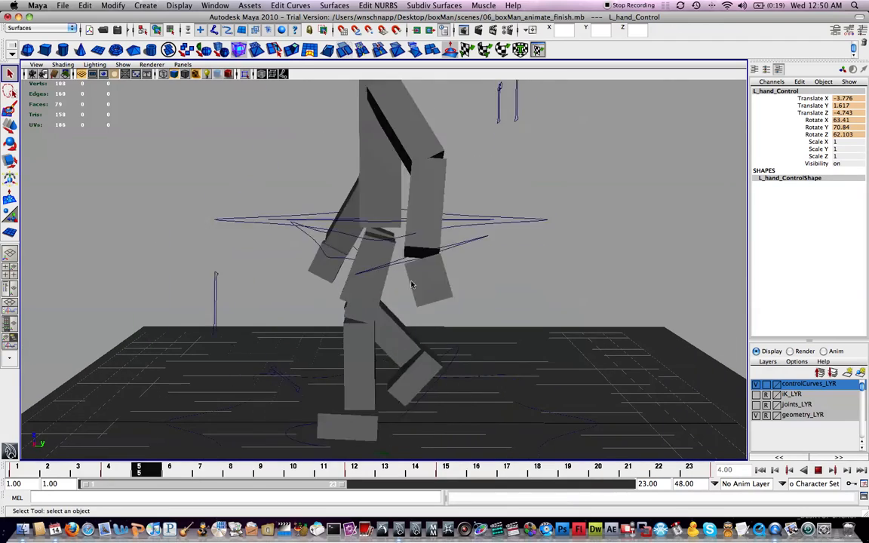
pyautogui.keyDown('alt'); pyautogui.moveTo(417, 302); pyautogui.dragTo(434, 261, button='middle'); pyautogui.keyUp('alt')
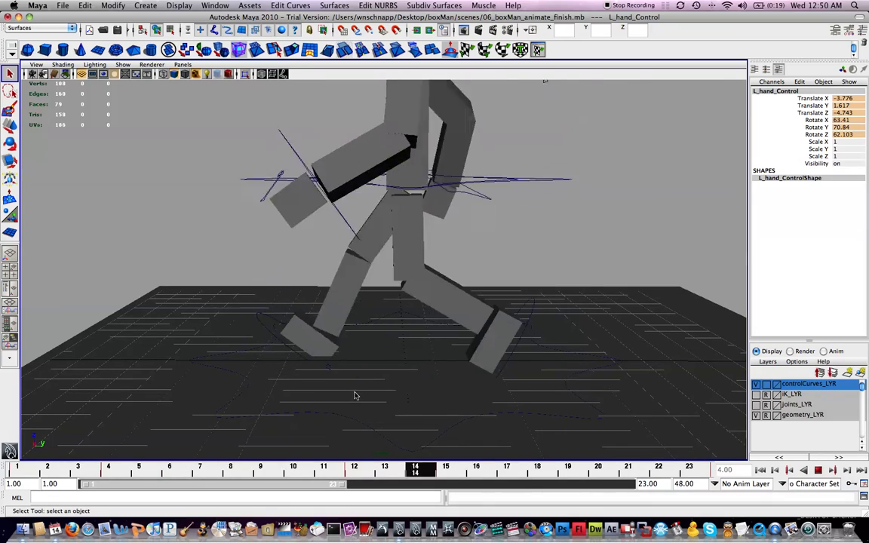
# - Examine the playing walk cycle from the front and three-quarter angles, stop playback, and reveal the desktop
pyautogui.keyDown('alt'); pyautogui.moveTo(336, 391); pyautogui.dragTo(545, 376); pyautogui.keyUp('alt')
pyautogui.keyDown('alt'); pyautogui.moveTo(540, 339); pyautogui.dragTo(463, 316); pyautogui.keyUp('alt')
pyautogui.keyDown('alt'); pyautogui.moveTo(463, 316); pyautogui.dragTo(438, 434, button='middle'); pyautogui.keyUp('alt')
pyautogui.keyDown('alt'); pyautogui.moveTo(438, 434); pyautogui.dragTo(436, 413); pyautogui.keyUp('alt')
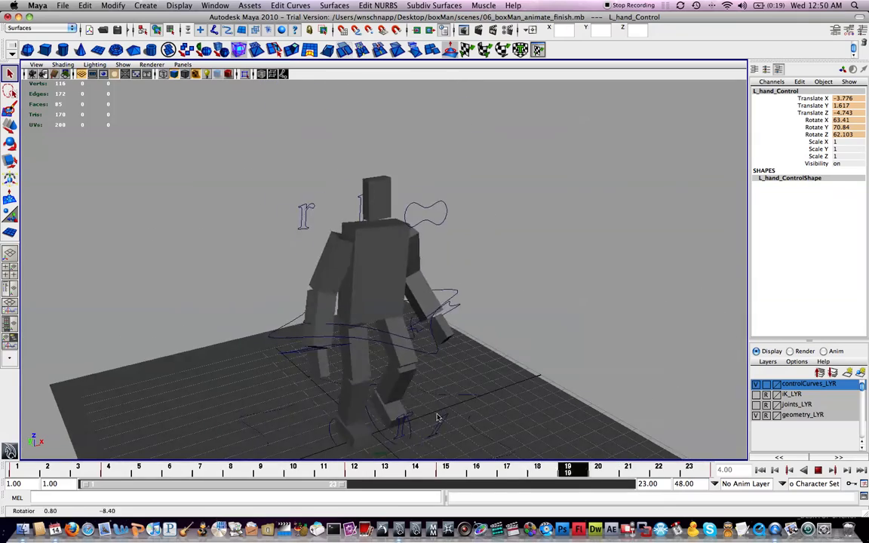
pyautogui.keyDown('alt'); pyautogui.moveTo(436, 413); pyautogui.dragTo(459, 318, button='middle'); pyautogui.keyUp('alt')
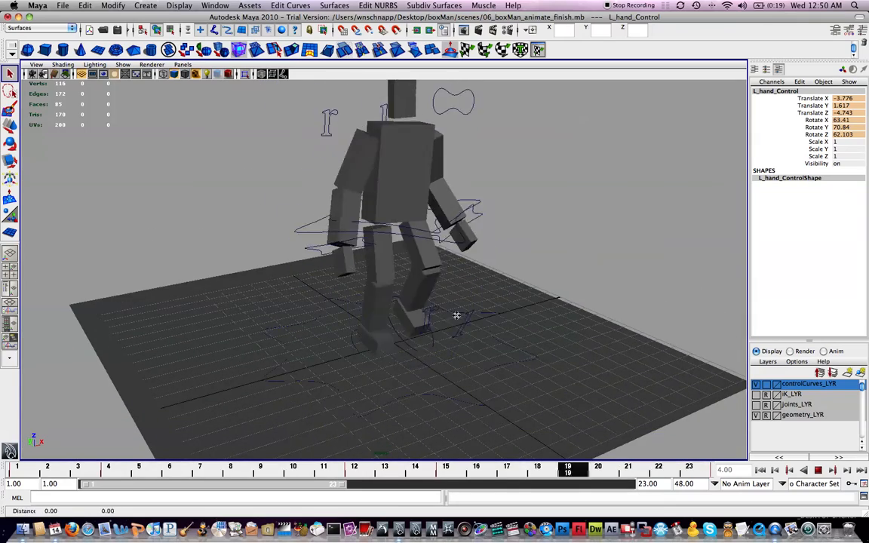
pyautogui.keyDown('alt'); pyautogui.moveTo(456, 315); pyautogui.dragTo(432, 354); pyautogui.keyUp('alt')
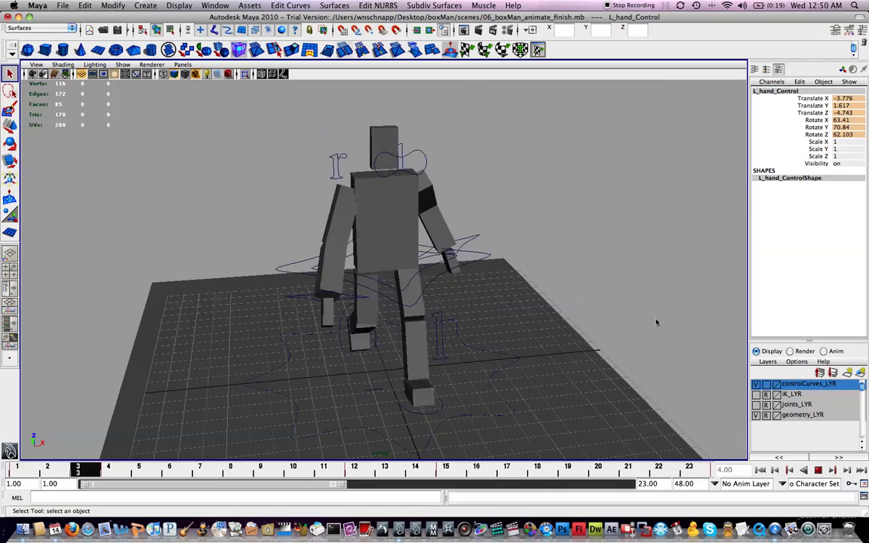
pyautogui.keyDown('alt'); pyautogui.moveTo(638, 356); pyautogui.dragTo(584, 344); pyautogui.keyUp('alt')
pyautogui.keyDown('alt'); pyautogui.moveTo(675, 349); pyautogui.dragTo(671, 320, button='middle'); pyautogui.keyUp('alt')
pyautogui.keyDown('alt'); pyautogui.moveTo(672, 320); pyautogui.dragTo(627, 322); pyautogui.keyUp('alt')
pyautogui.keyDown('alt'); pyautogui.moveTo(634, 380); pyautogui.dragTo(592, 351, button='middle'); pyautogui.keyUp('alt')
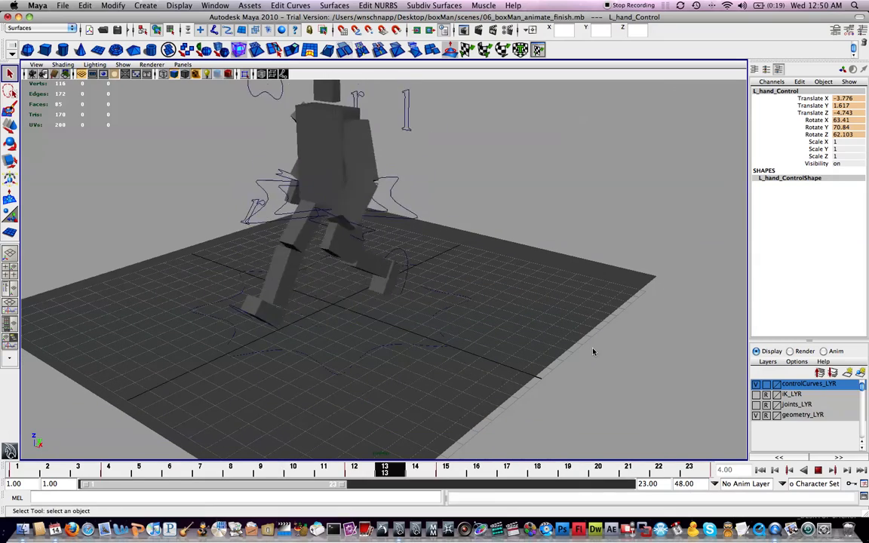
pyautogui.keyDown('alt'); pyautogui.moveTo(564, 315); pyautogui.dragTo(648, 353, button='middle'); pyautogui.keyUp('alt')
pyautogui.keyDown('alt'); pyautogui.moveTo(642, 350); pyautogui.dragTo(622, 358); pyautogui.keyUp('alt')
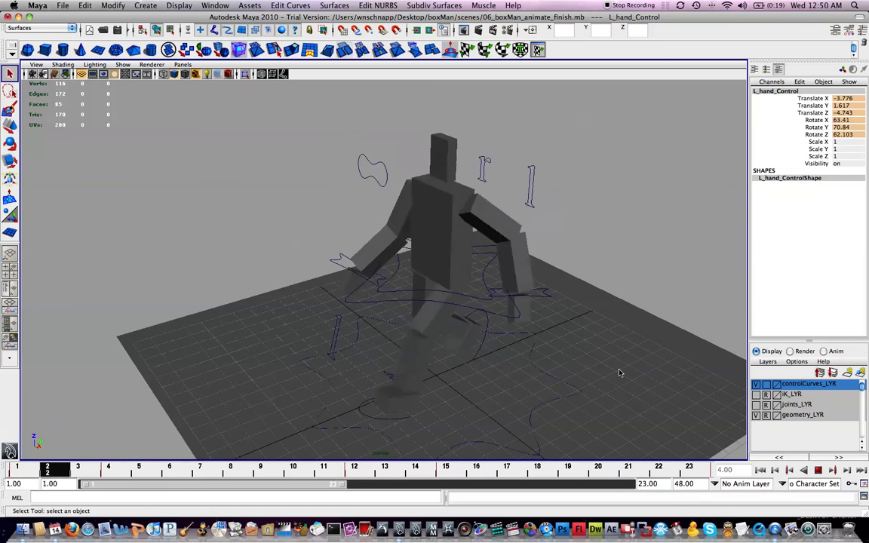
pyautogui.click(818, 470)
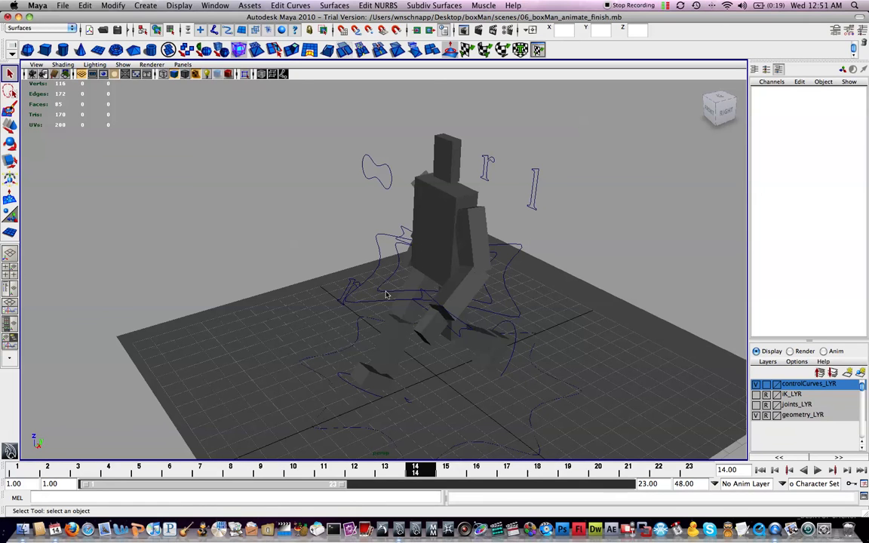
pyautogui.press('F11')
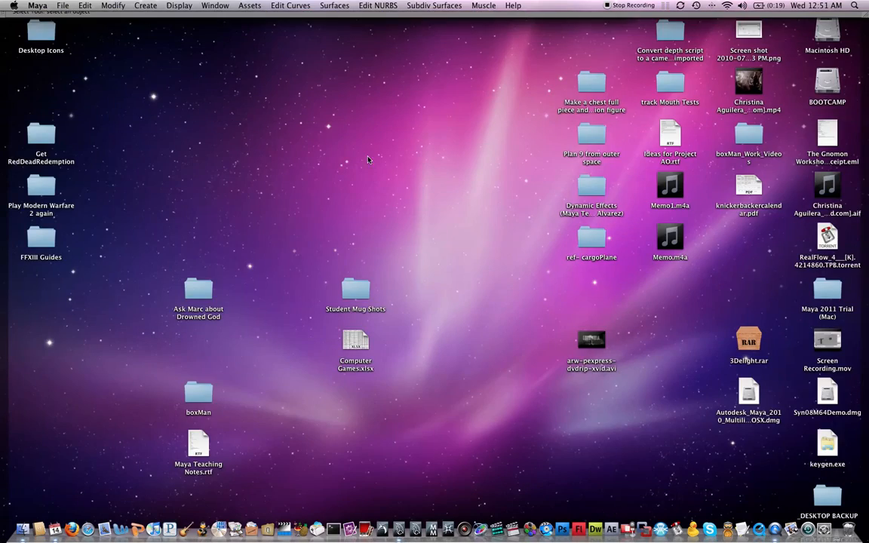